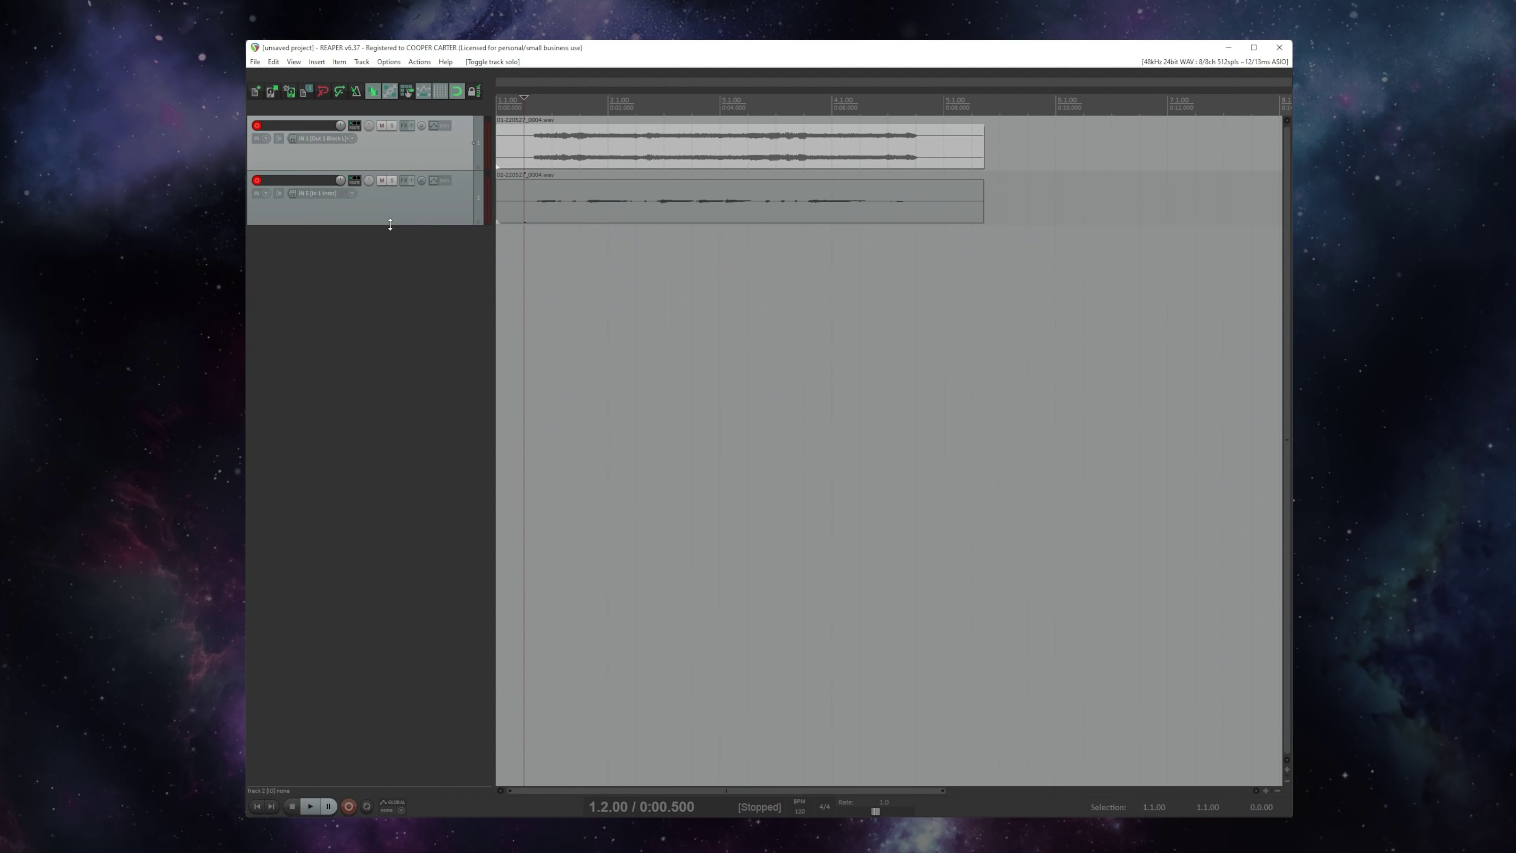
# - Make track 2 much taller, select its audio item and place the edit cursor inside it
pyautogui.moveTo(389, 225); pyautogui.dragTo(403, 568)
pyautogui.click(538, 564)
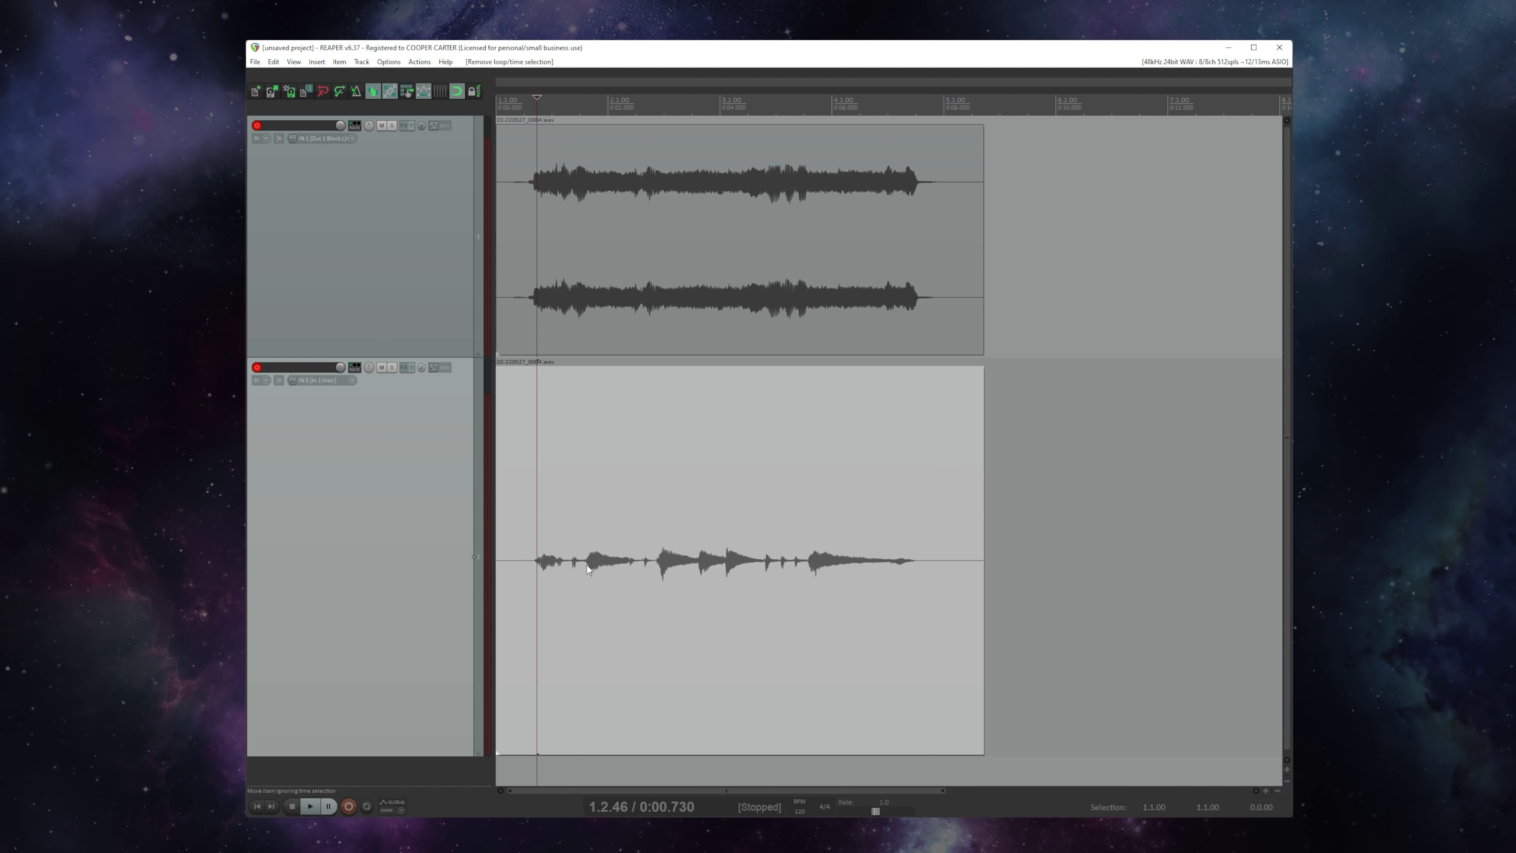
pyautogui.click(586, 566)
pyautogui.click(660, 564)
# - Scrub the edit cursor along track 2's item, then select track 1's audio item
pyautogui.click(696, 564)
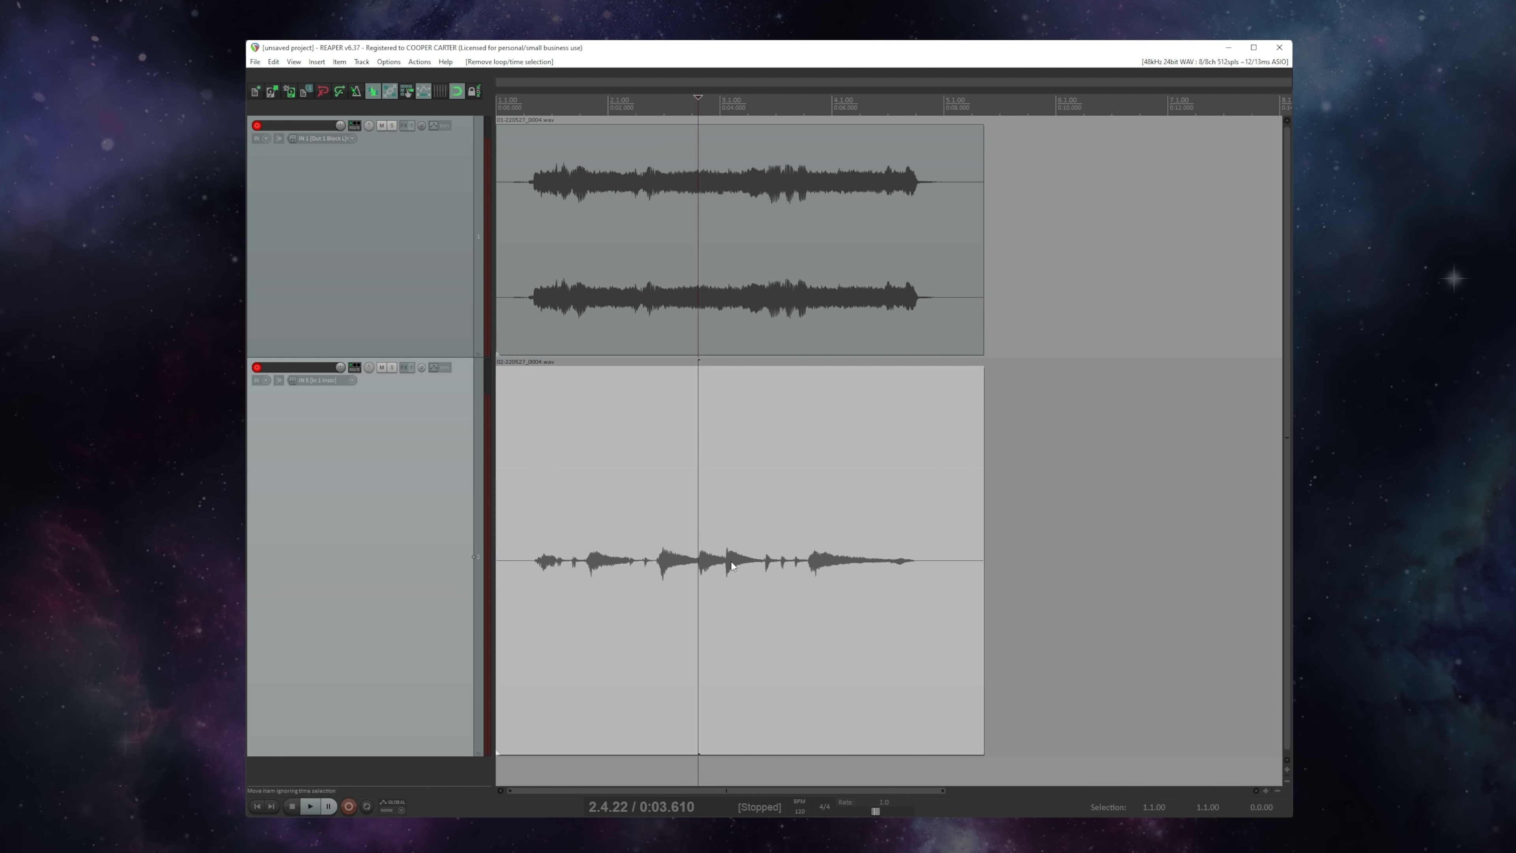
pyautogui.click(725, 564)
pyautogui.click(769, 564)
pyautogui.click(782, 564)
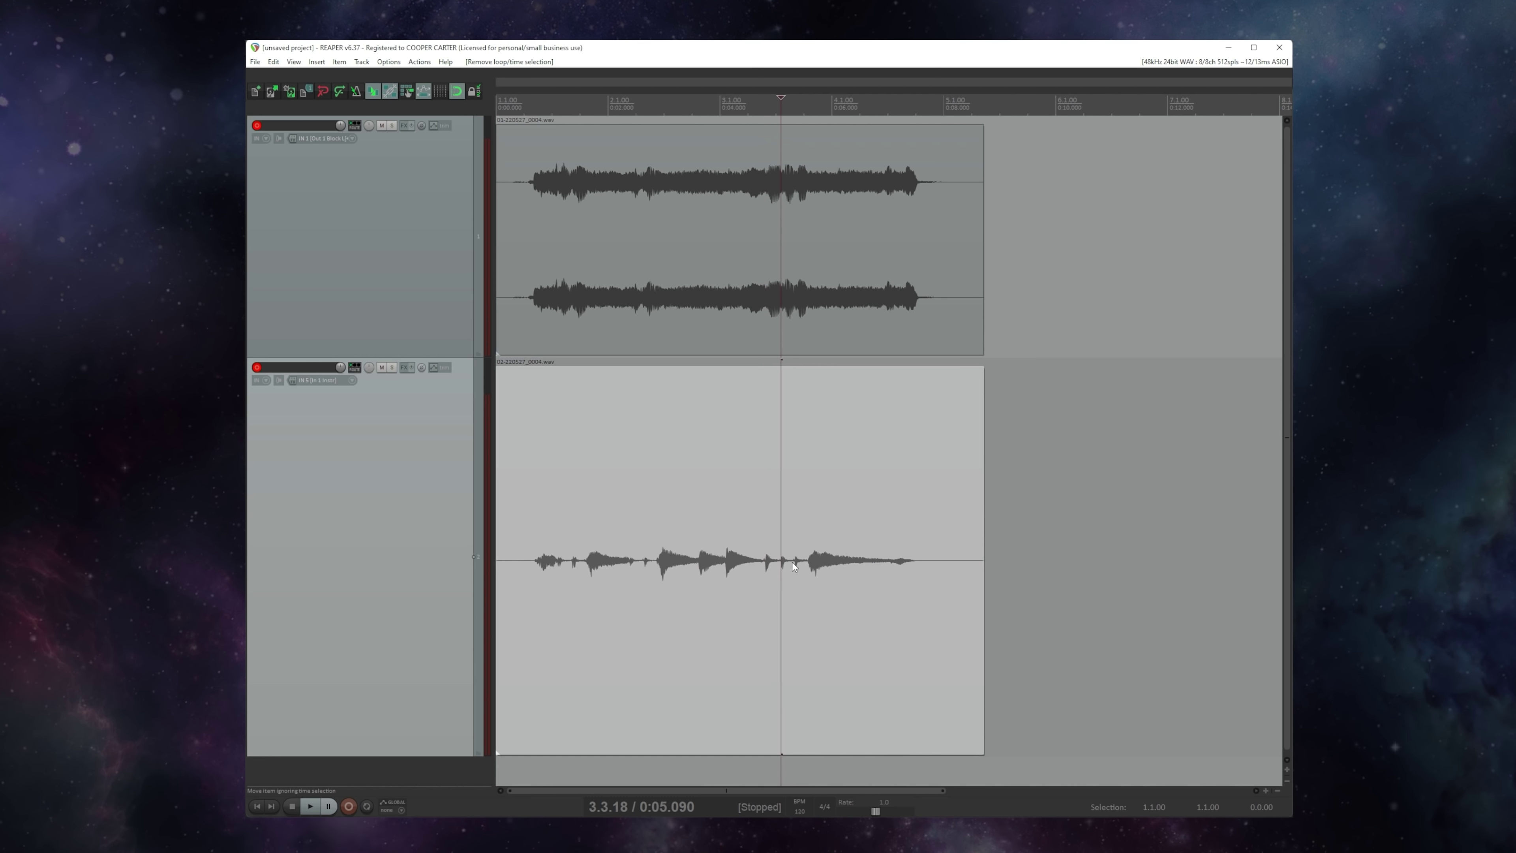
pyautogui.click(792, 562)
pyautogui.click(537, 196)
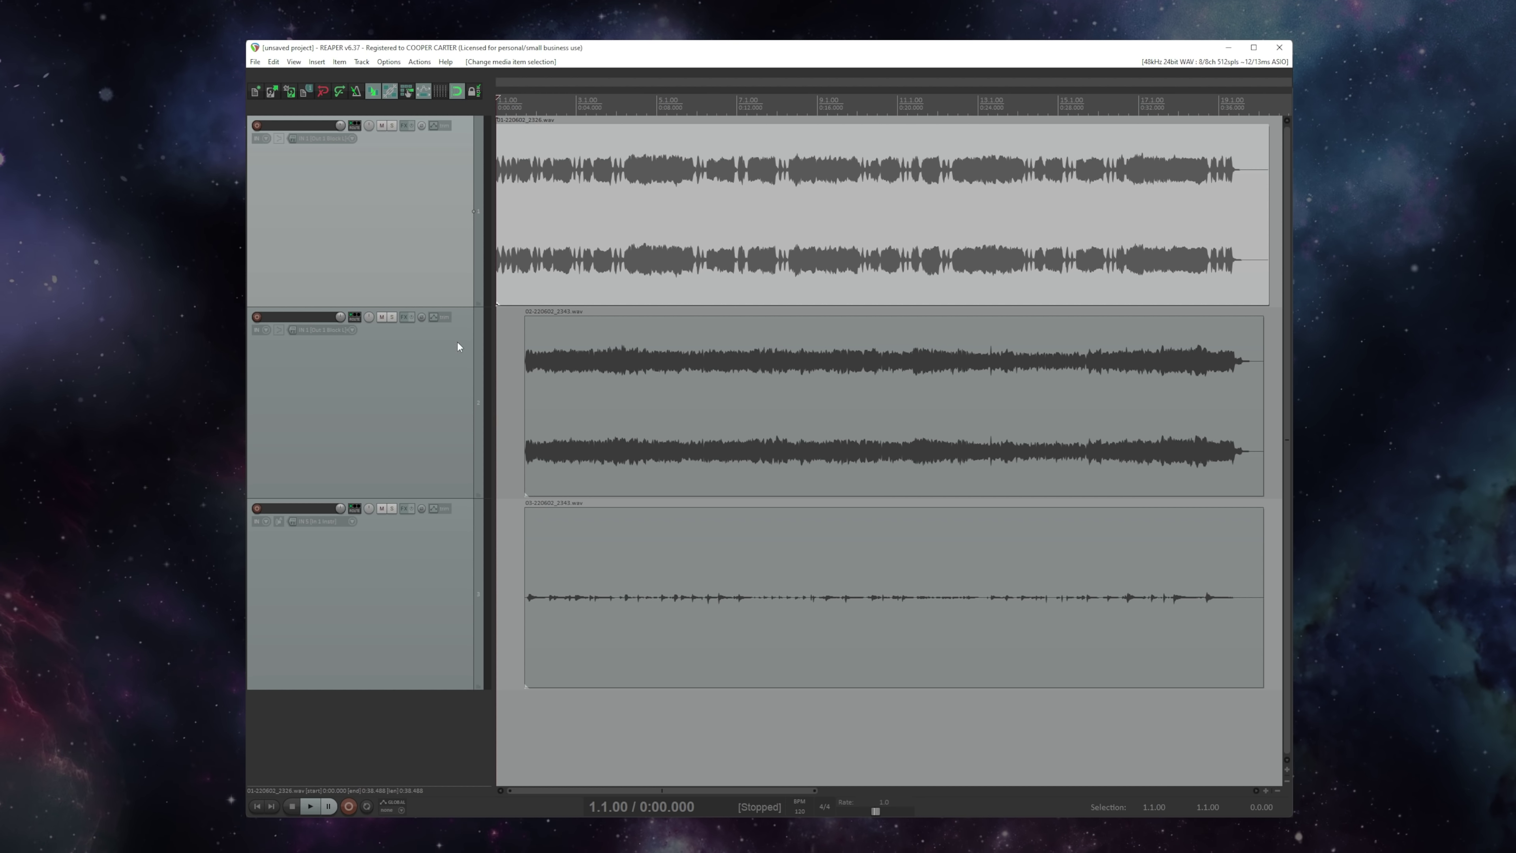
pyautogui.click(391, 126)
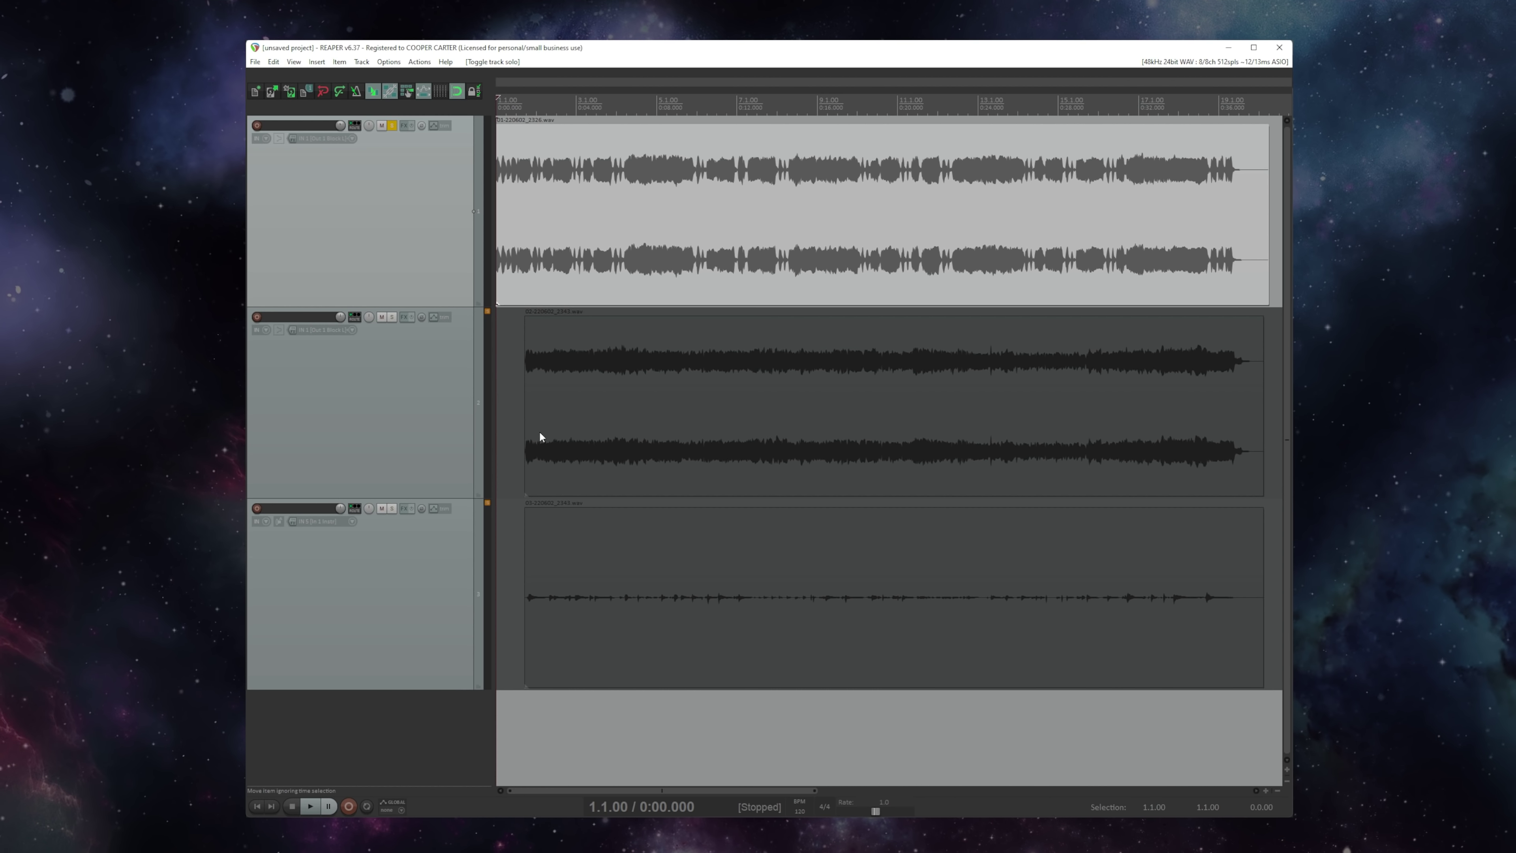
pyautogui.press('space')
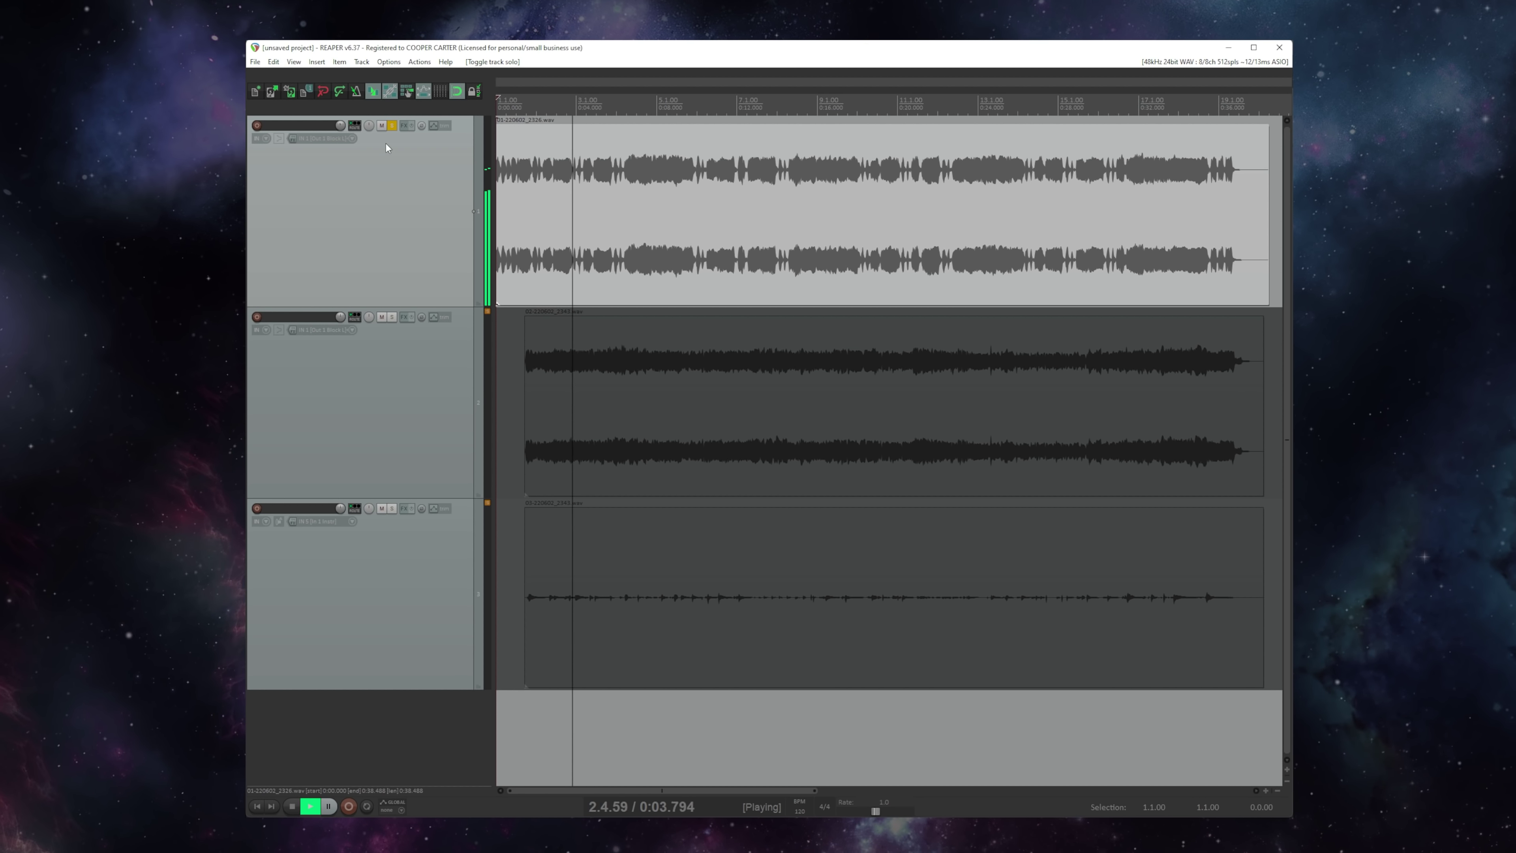
pyautogui.click(392, 125)
pyautogui.press('space')
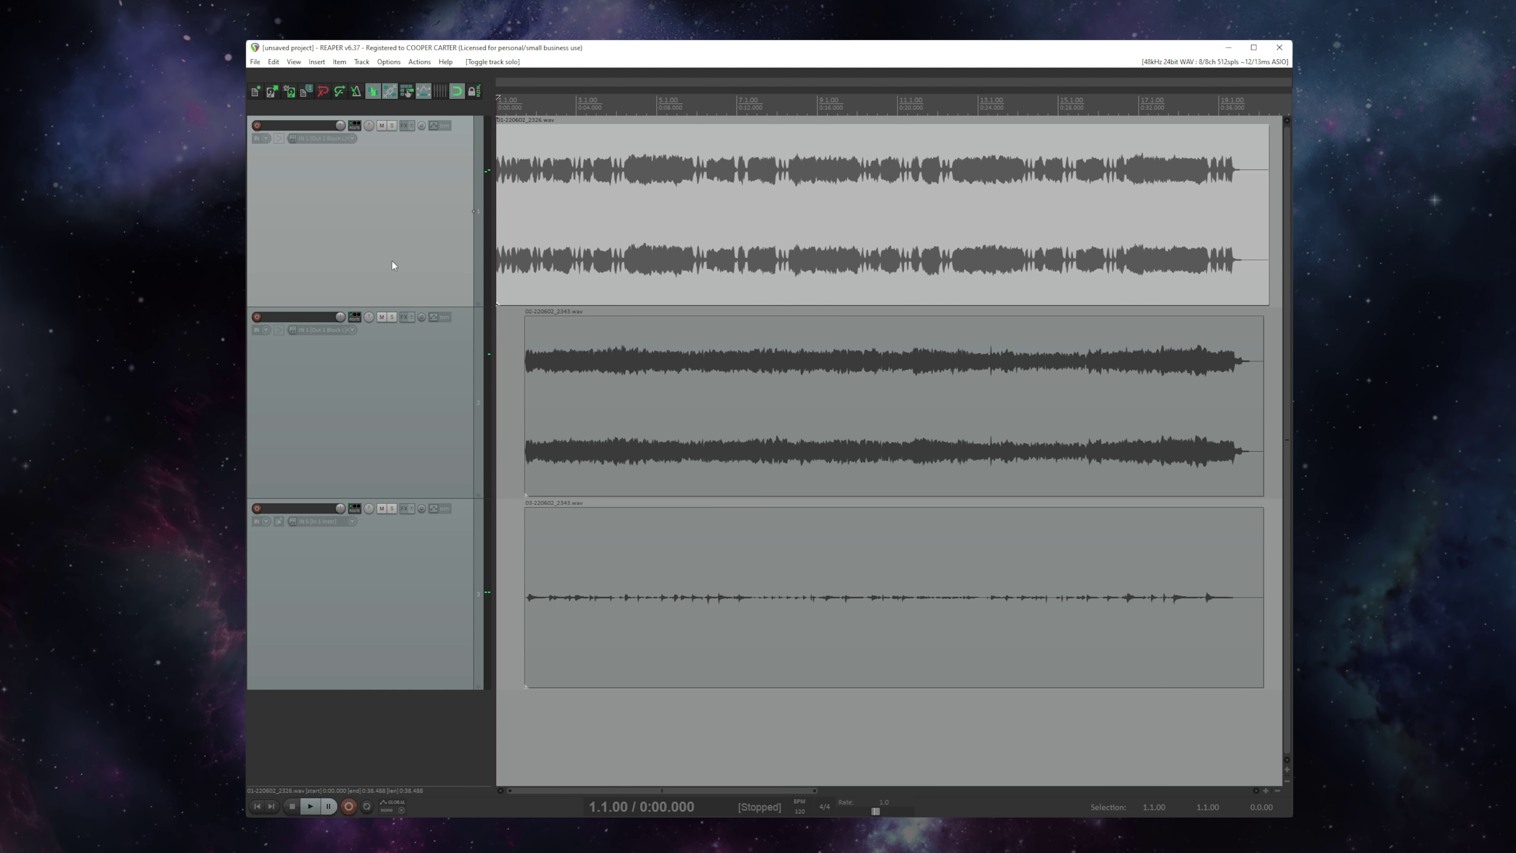
pyautogui.click(391, 317)
pyautogui.click(525, 366)
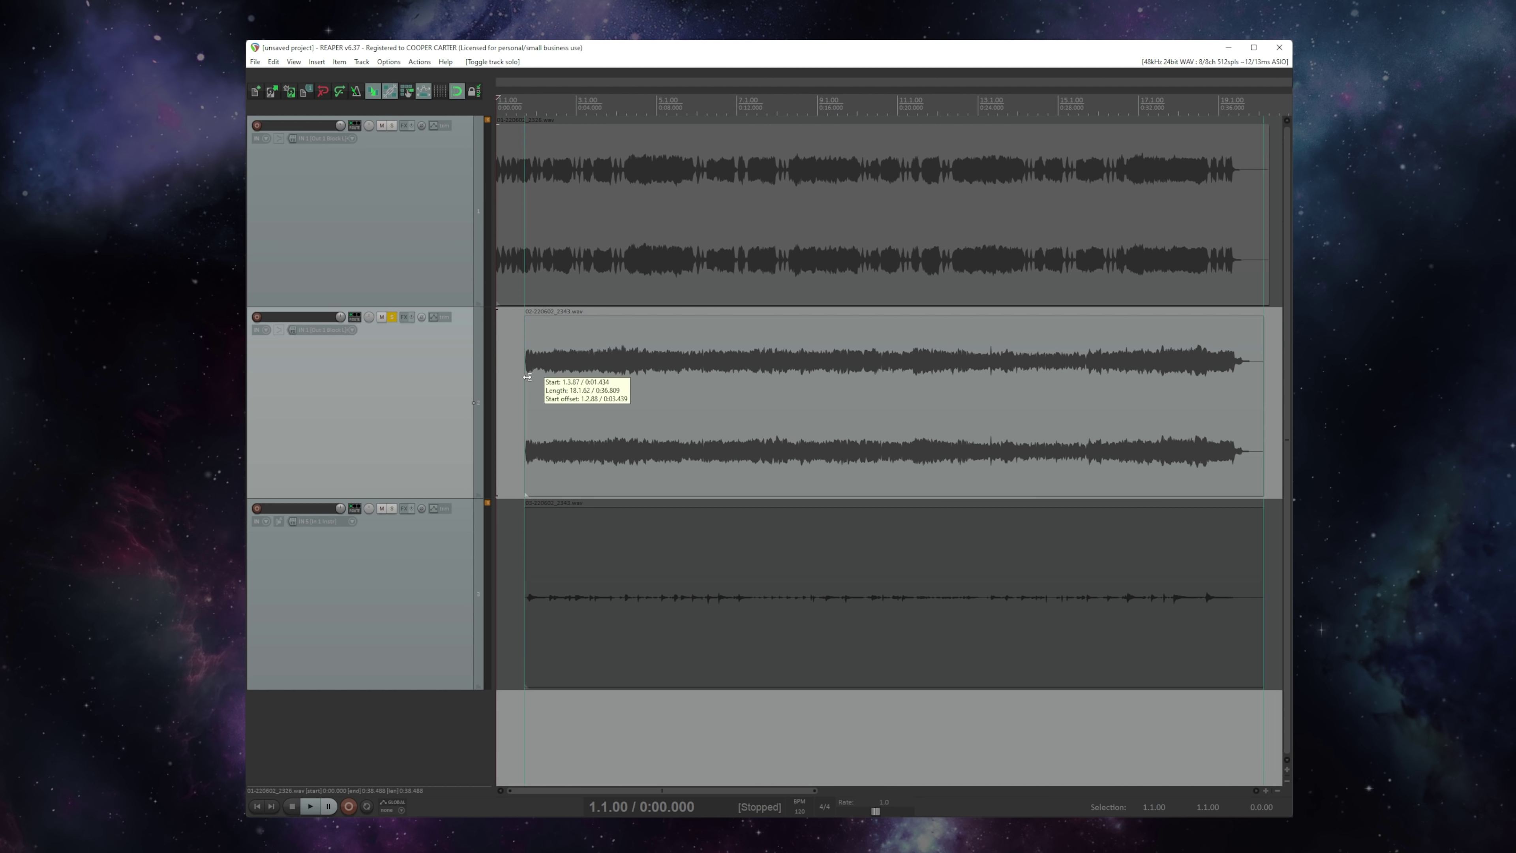
pyautogui.press('space')
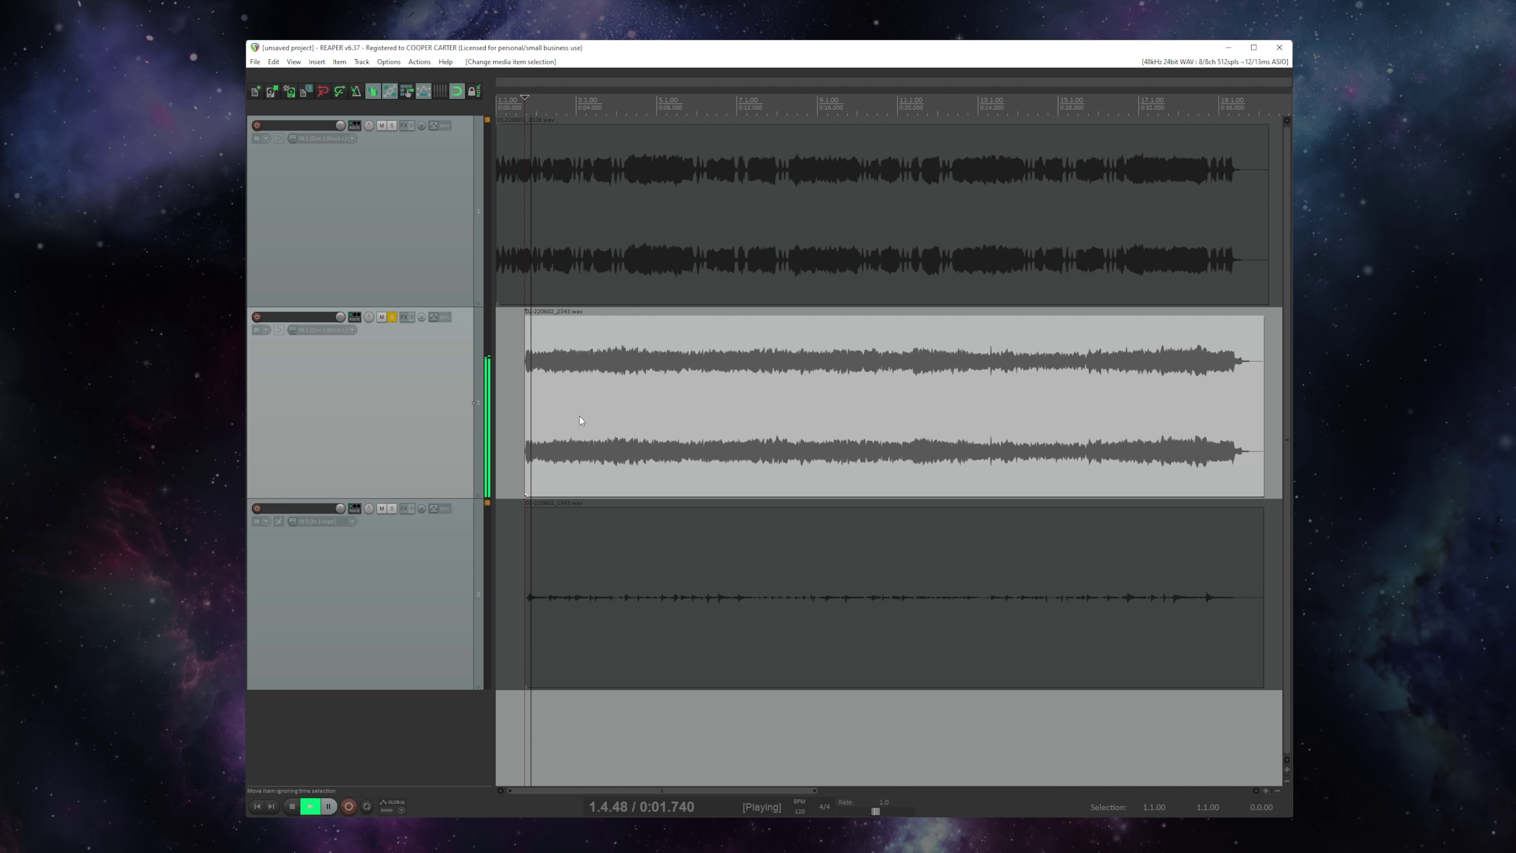
pyautogui.click(392, 319)
pyautogui.press('space')
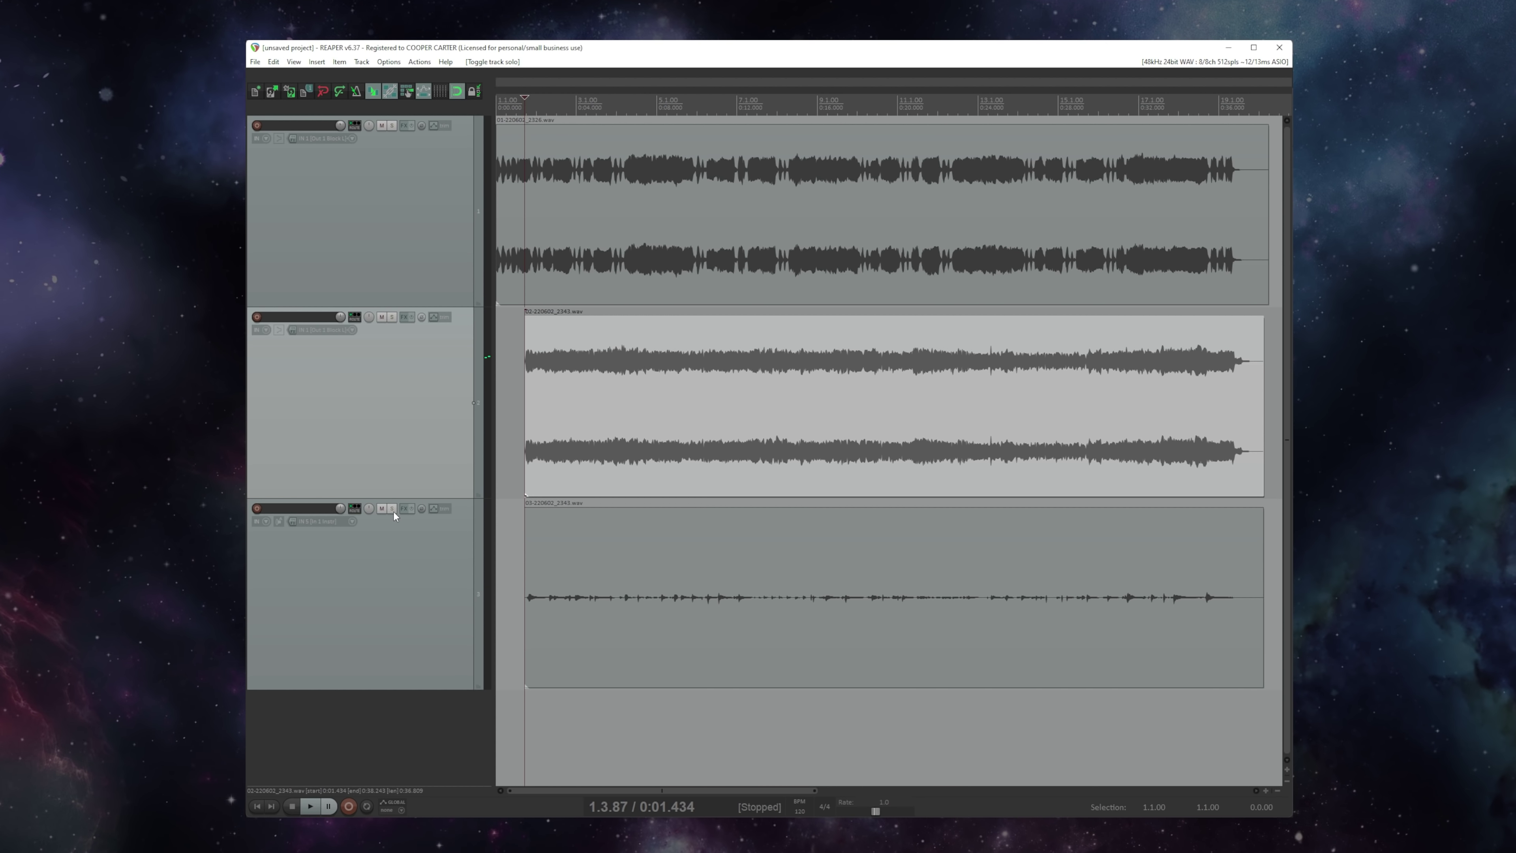
pyautogui.click(392, 508)
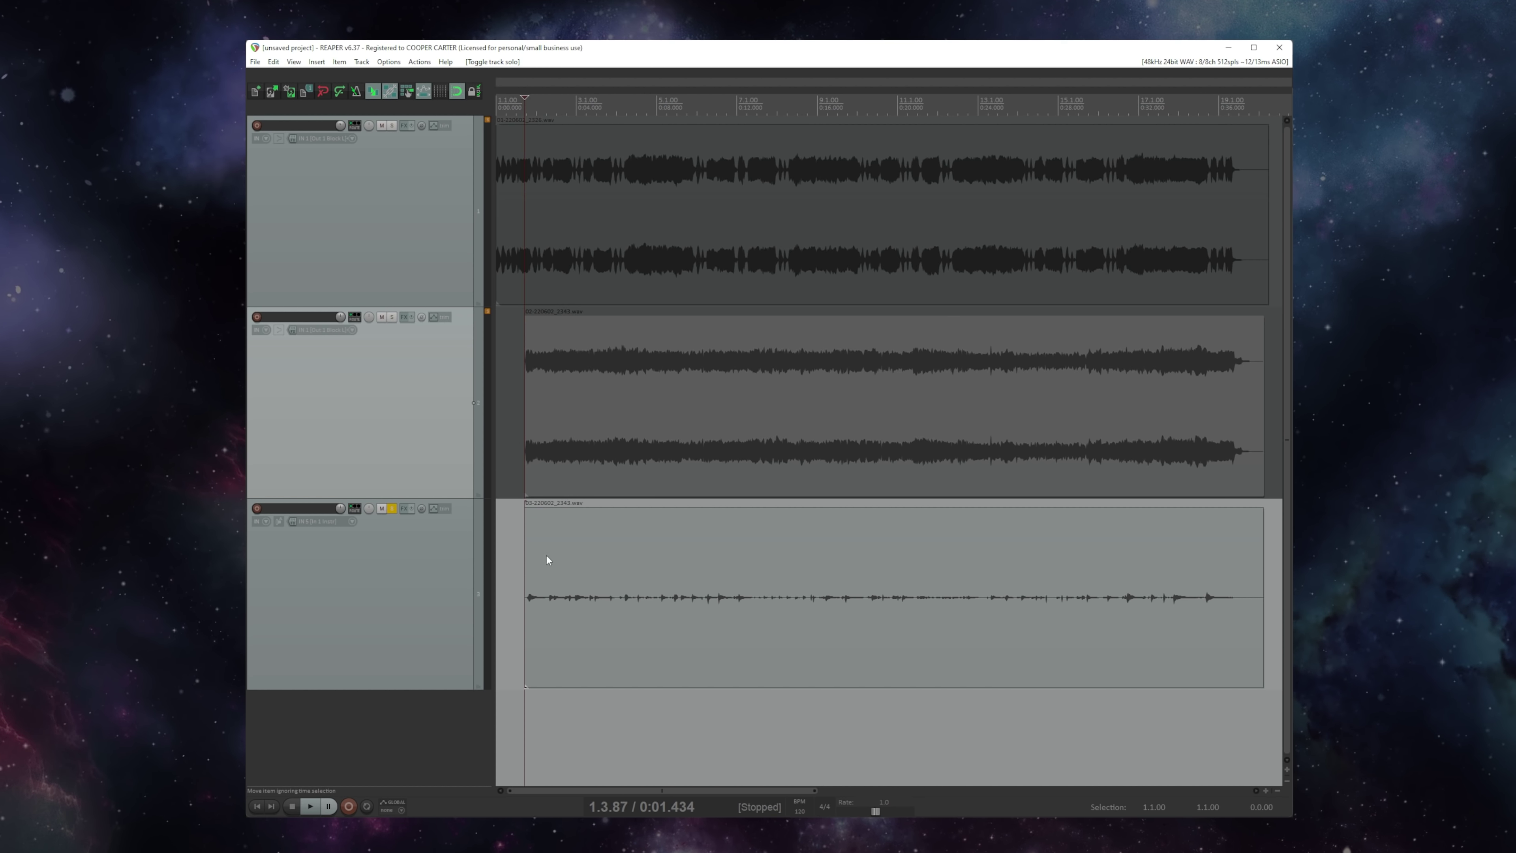
pyautogui.press('space')
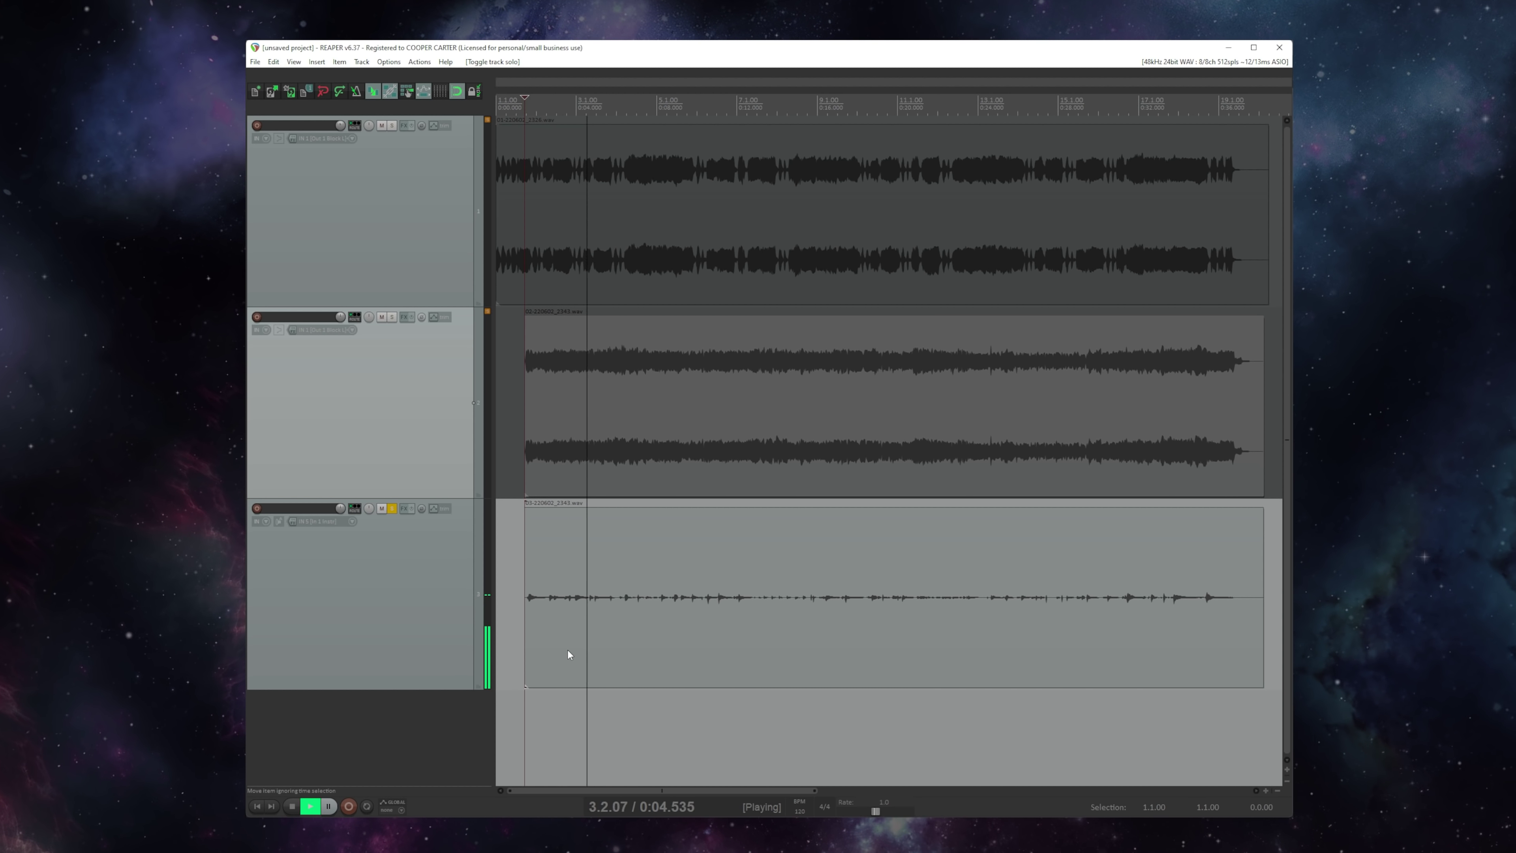
pyautogui.press('space')
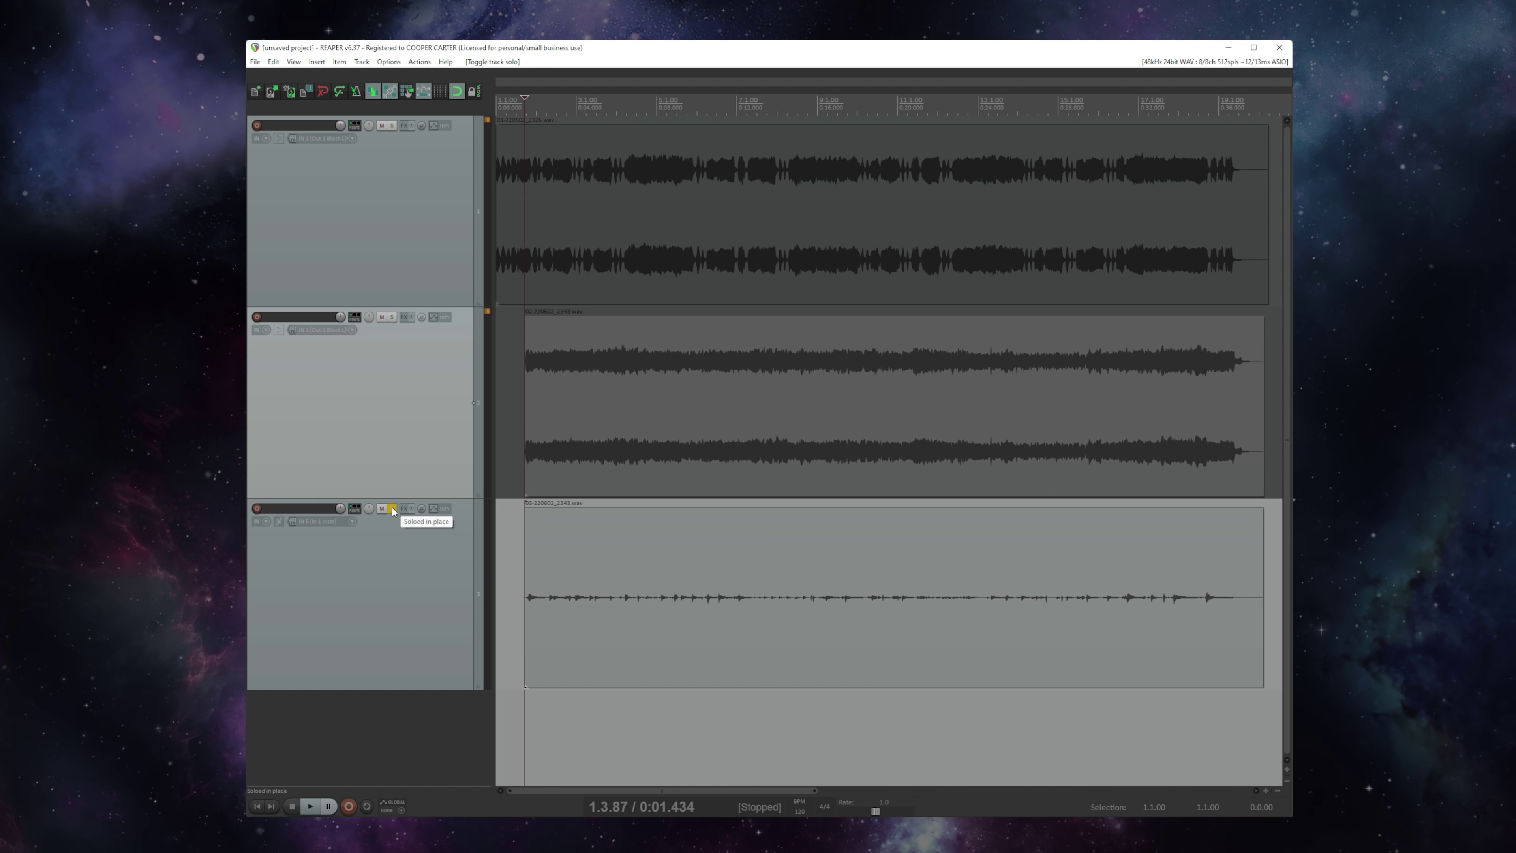
pyautogui.click(392, 509)
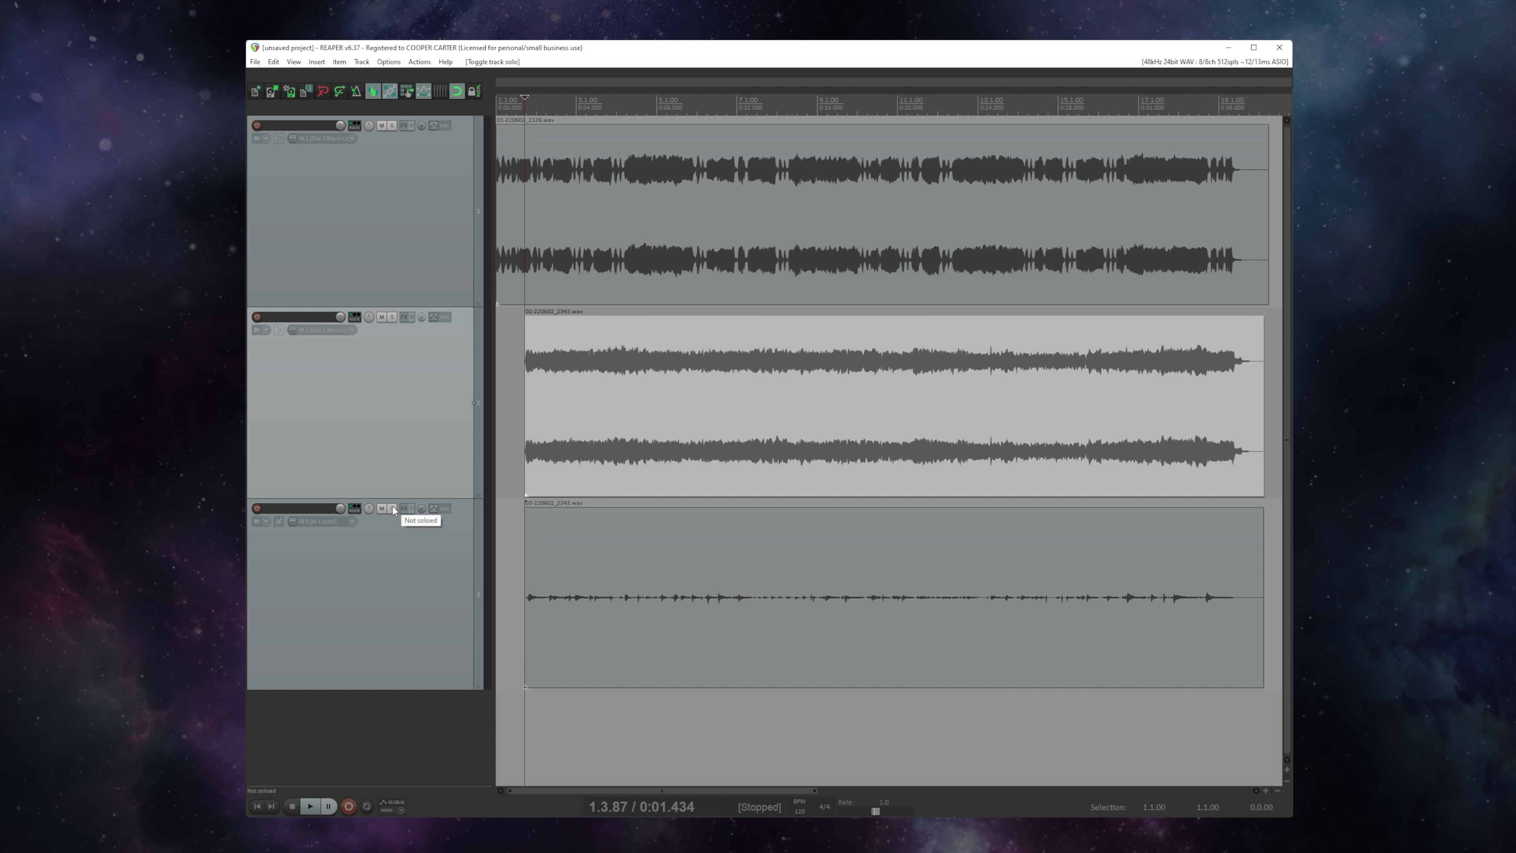
pyautogui.click(525, 572)
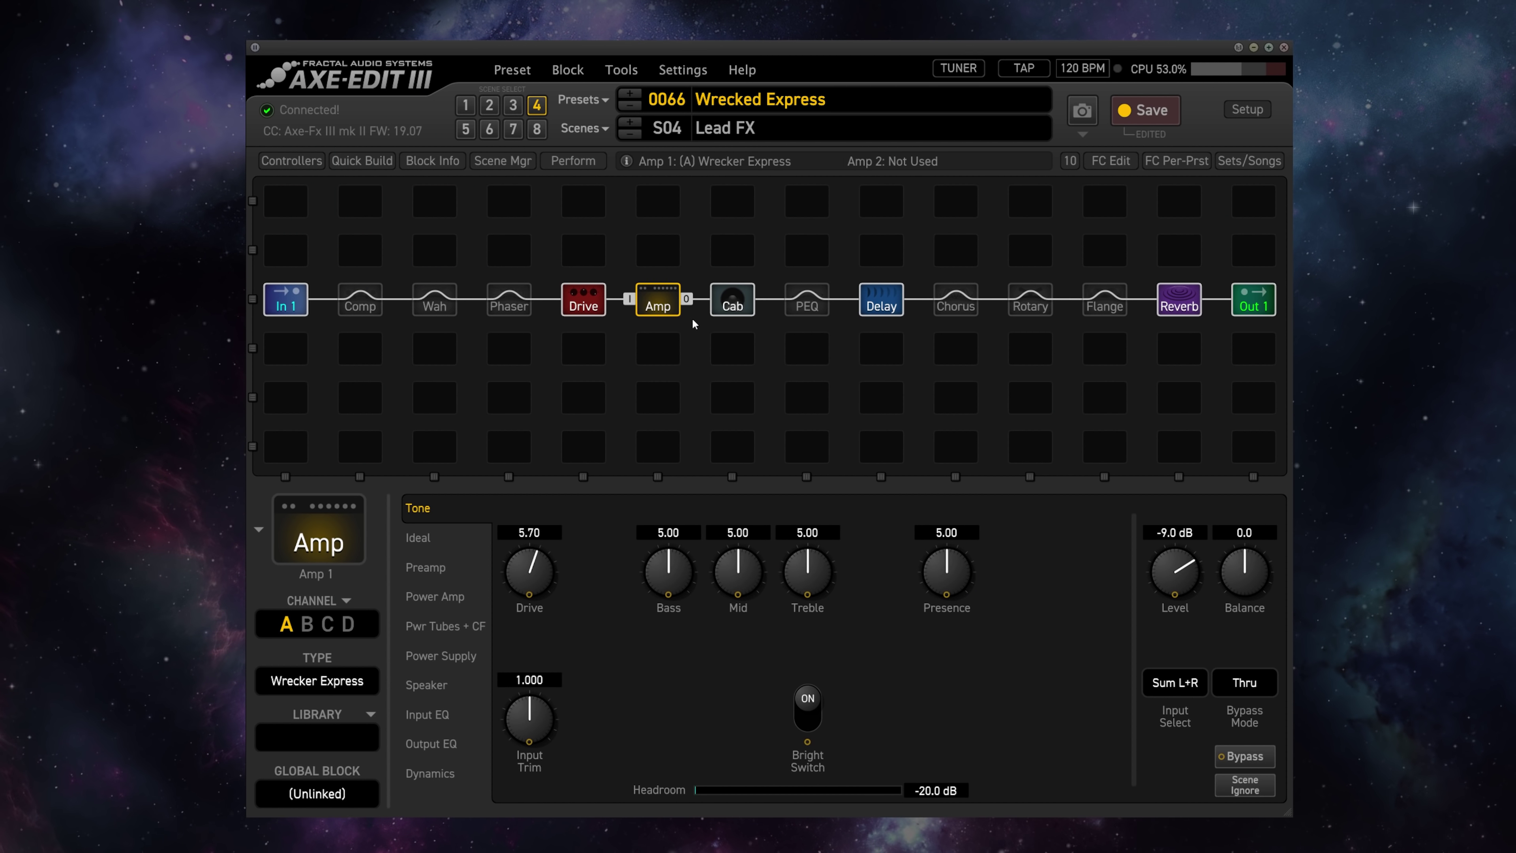
# - Add an Input USB block above In 1 and cable it into the Comp block
pyautogui.rightClick(284, 247)
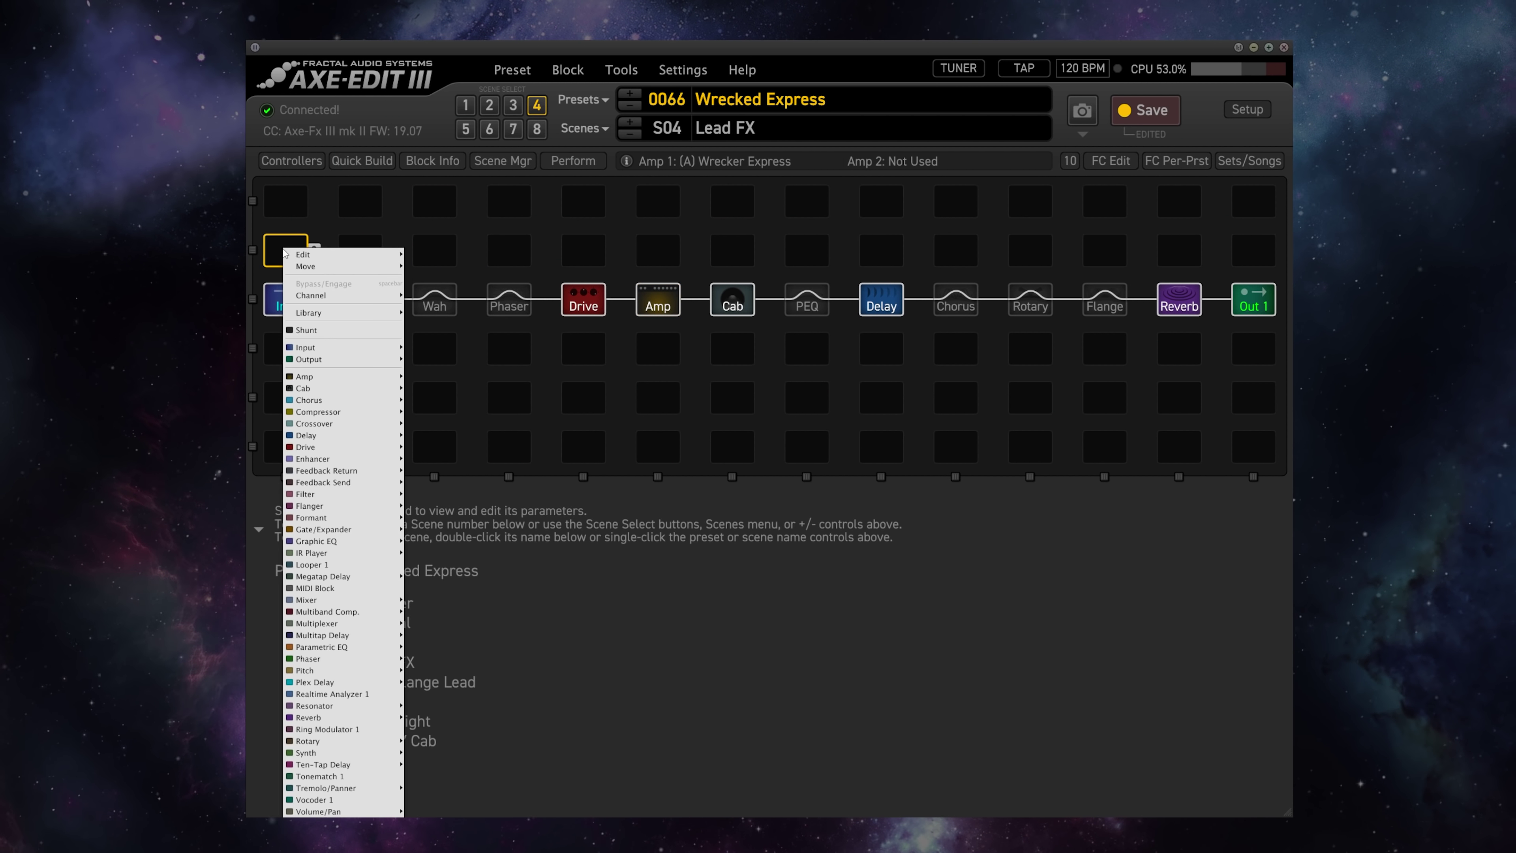
pyautogui.moveTo(327, 352)
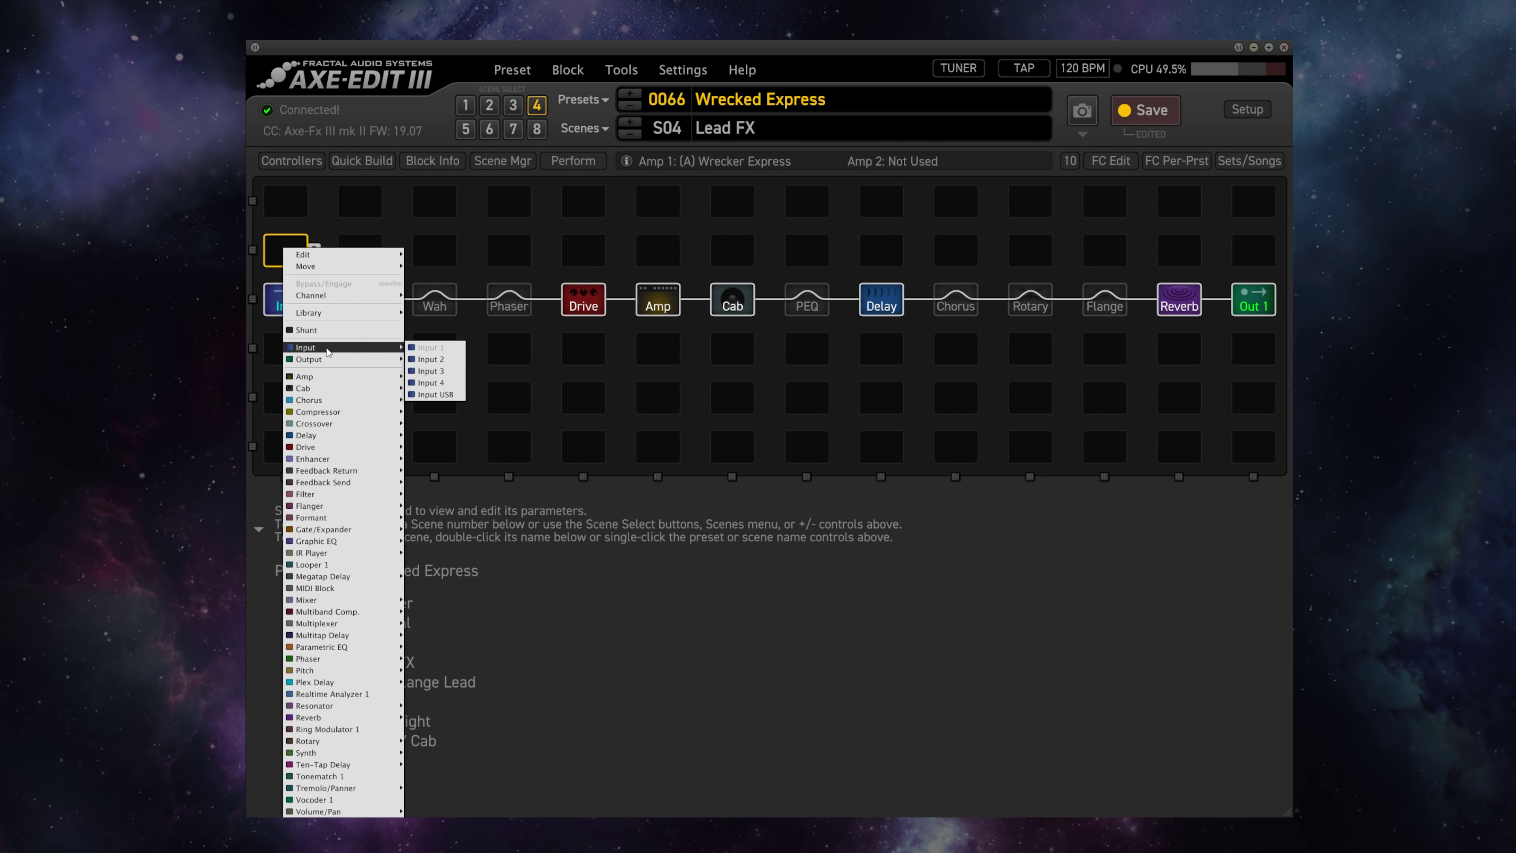
pyautogui.click(426, 396)
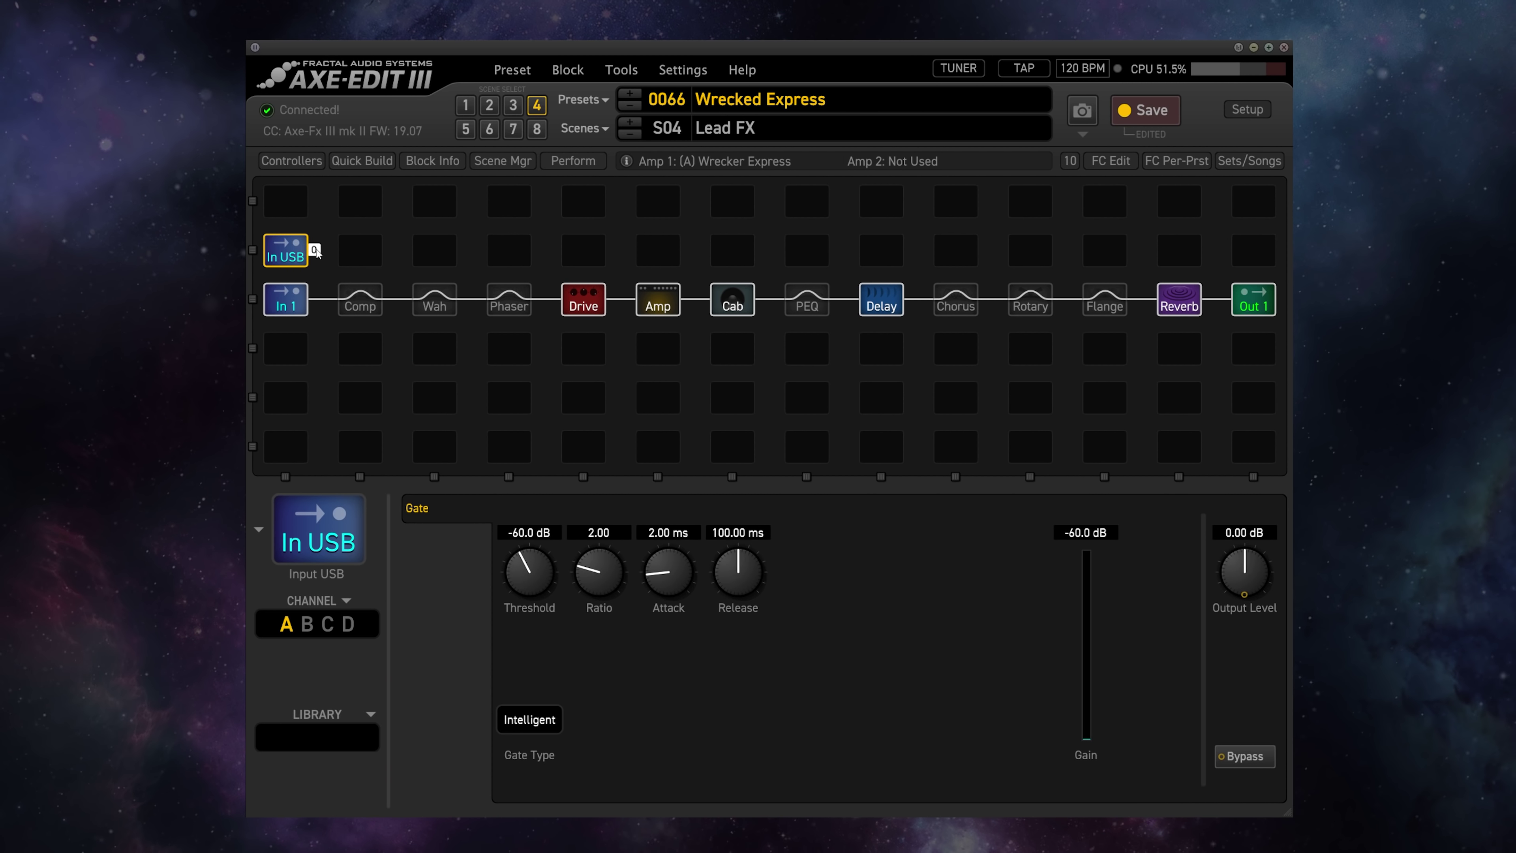
pyautogui.moveTo(316, 251); pyautogui.dragTo(358, 302)
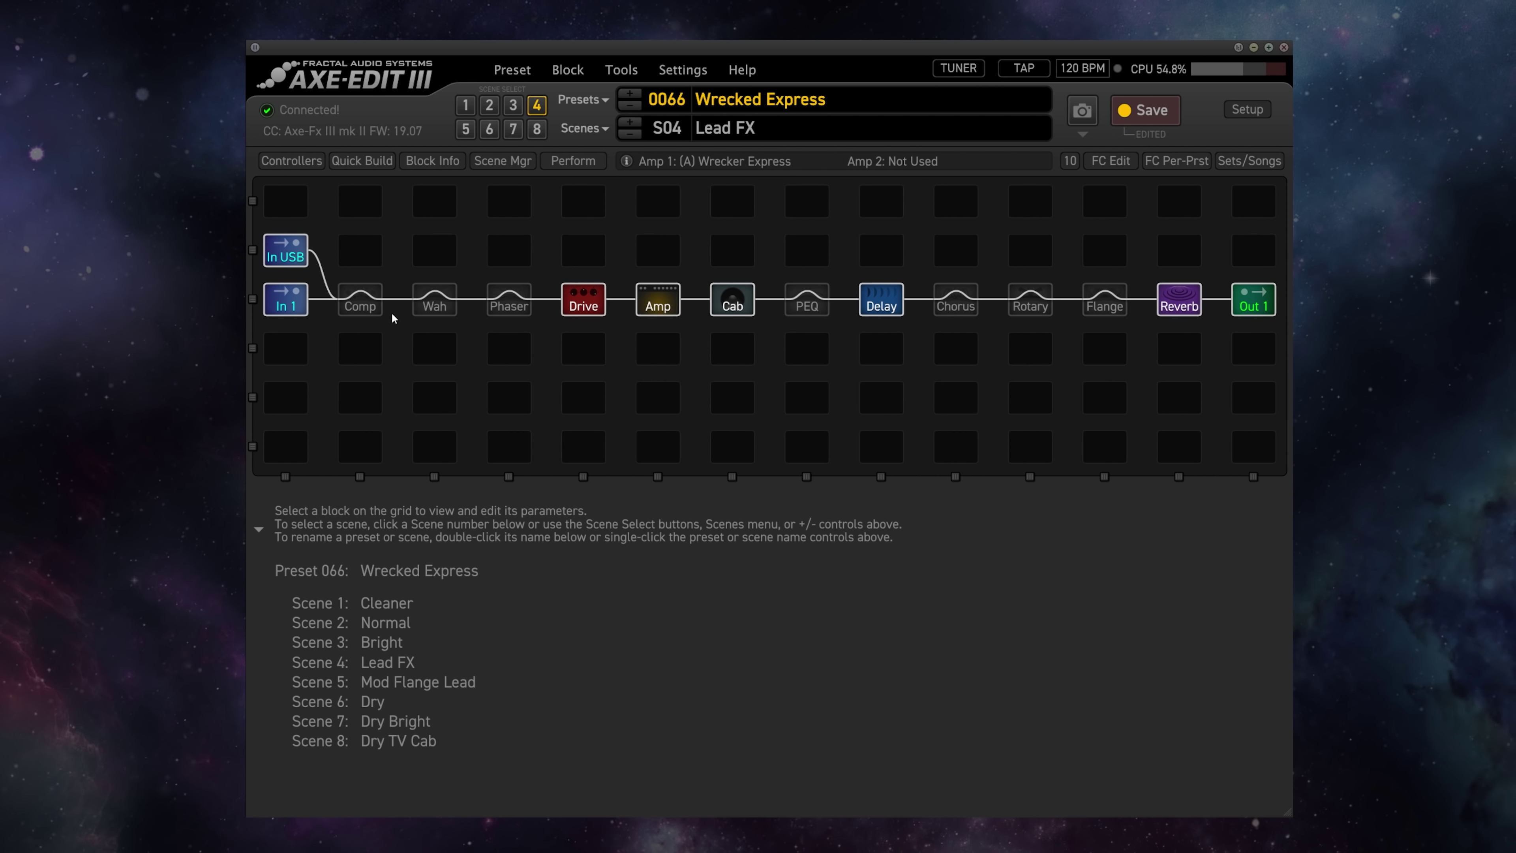
pyautogui.click(289, 253)
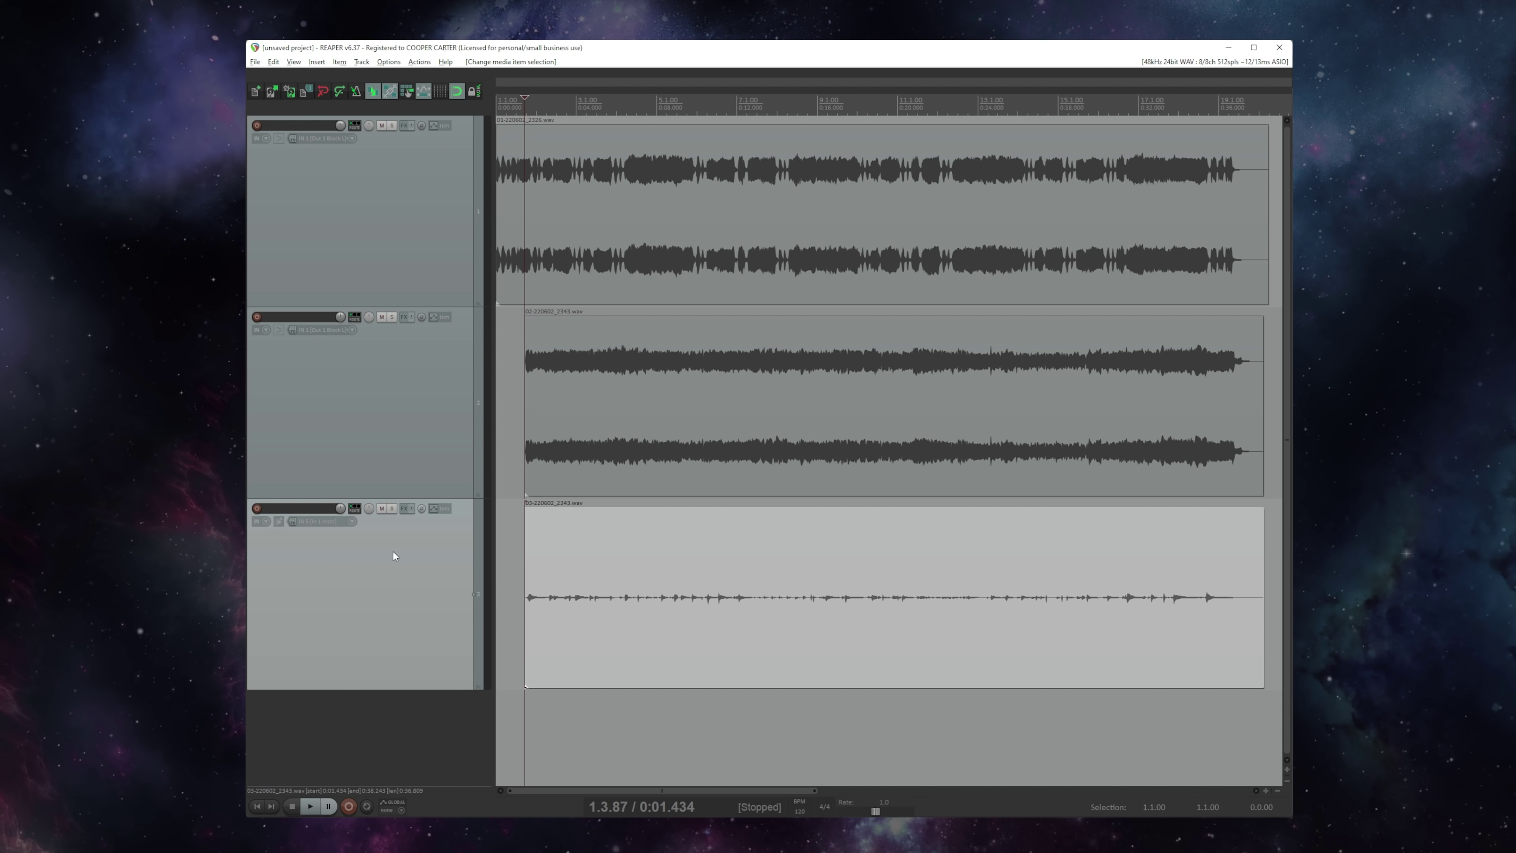
# - Add a hardware output send from track 3 to OUT 7 / OUT 8
pyautogui.click(356, 509)
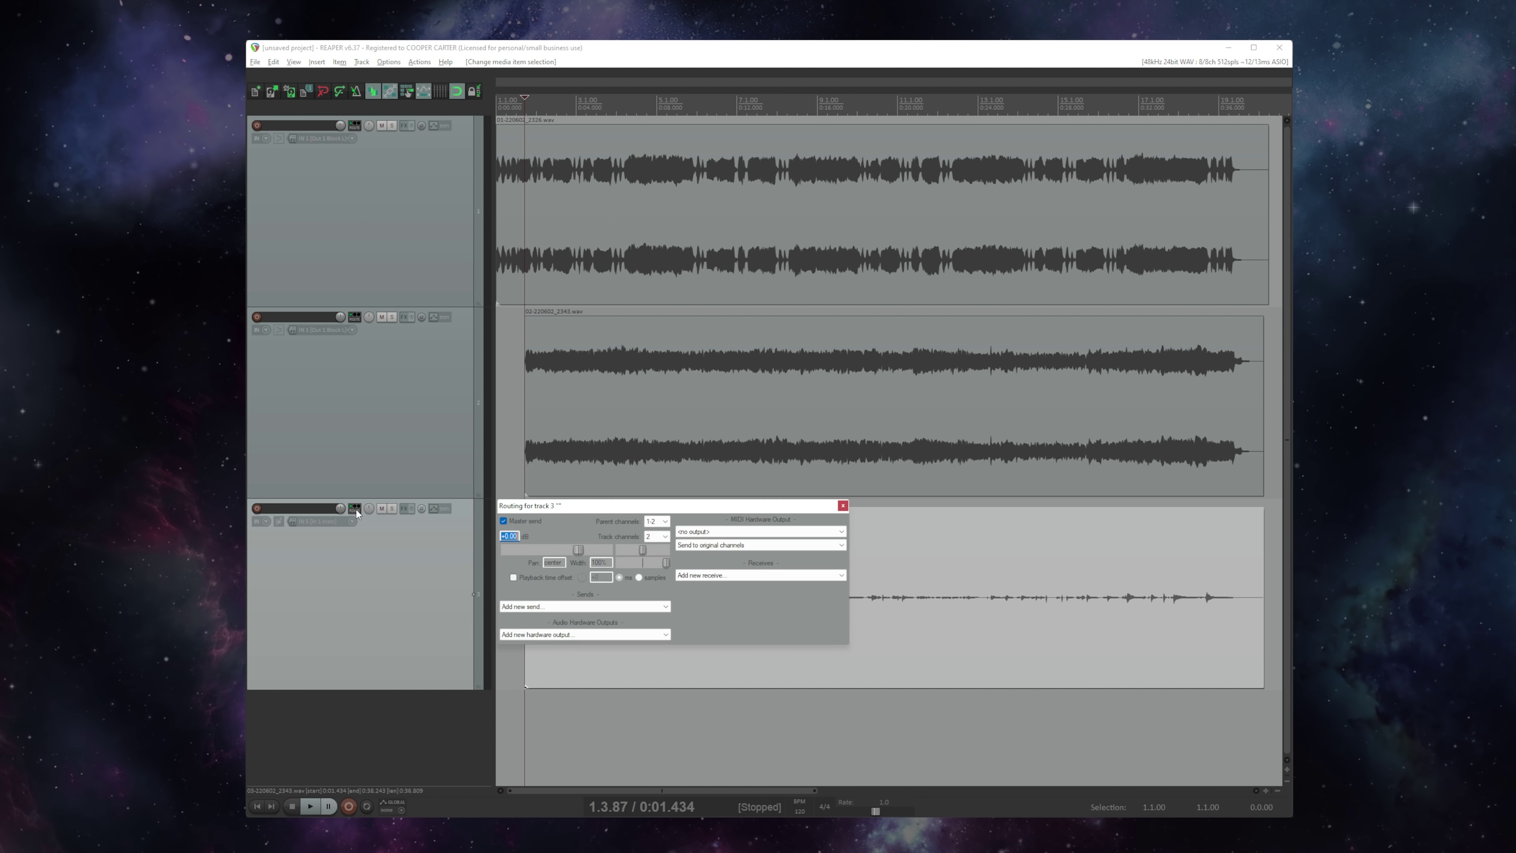
pyautogui.click(581, 635)
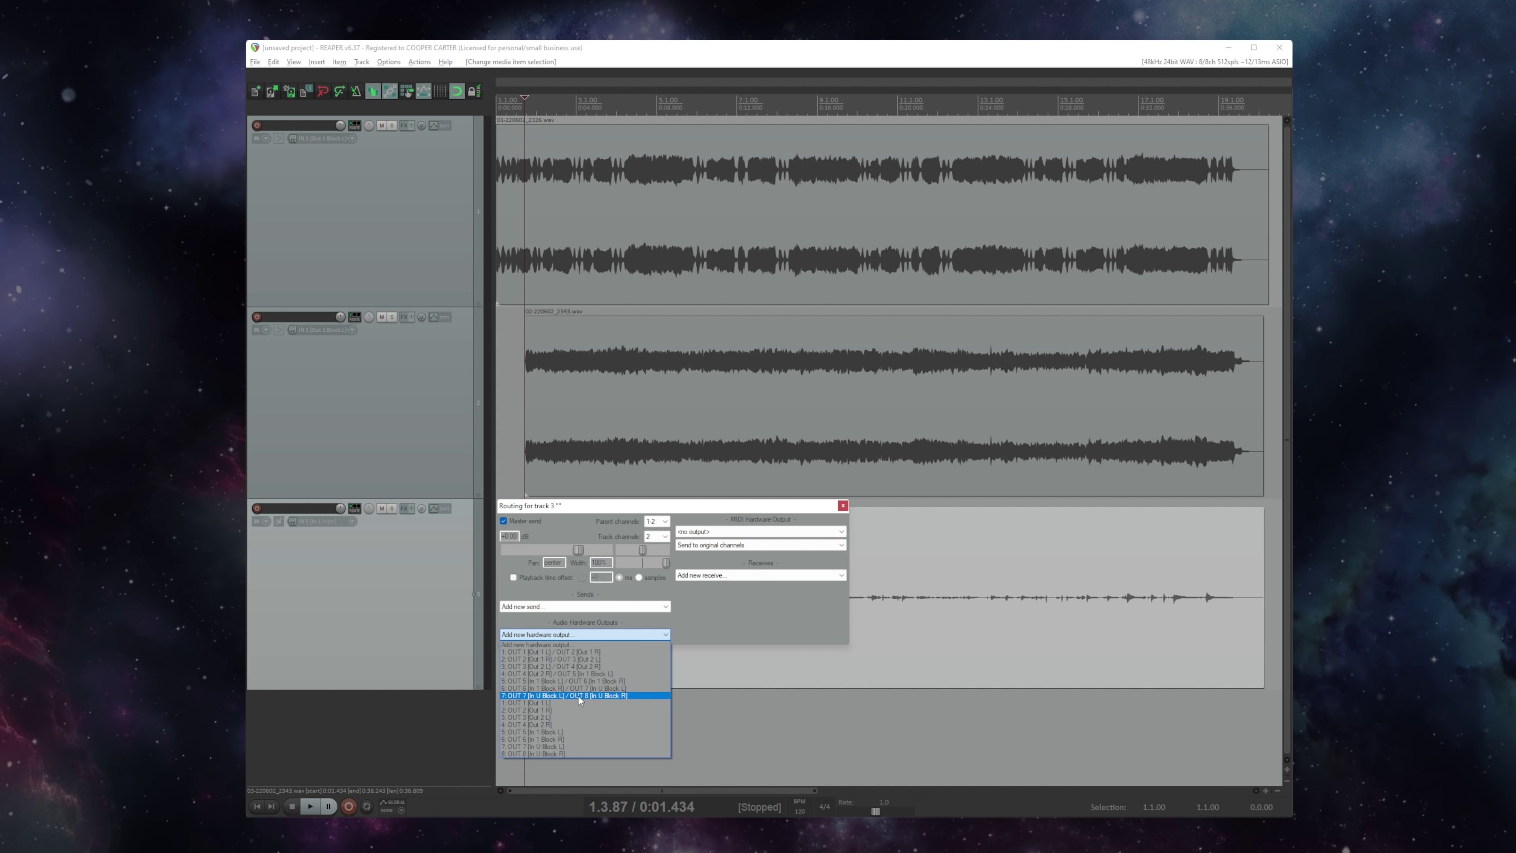
pyautogui.click(618, 697)
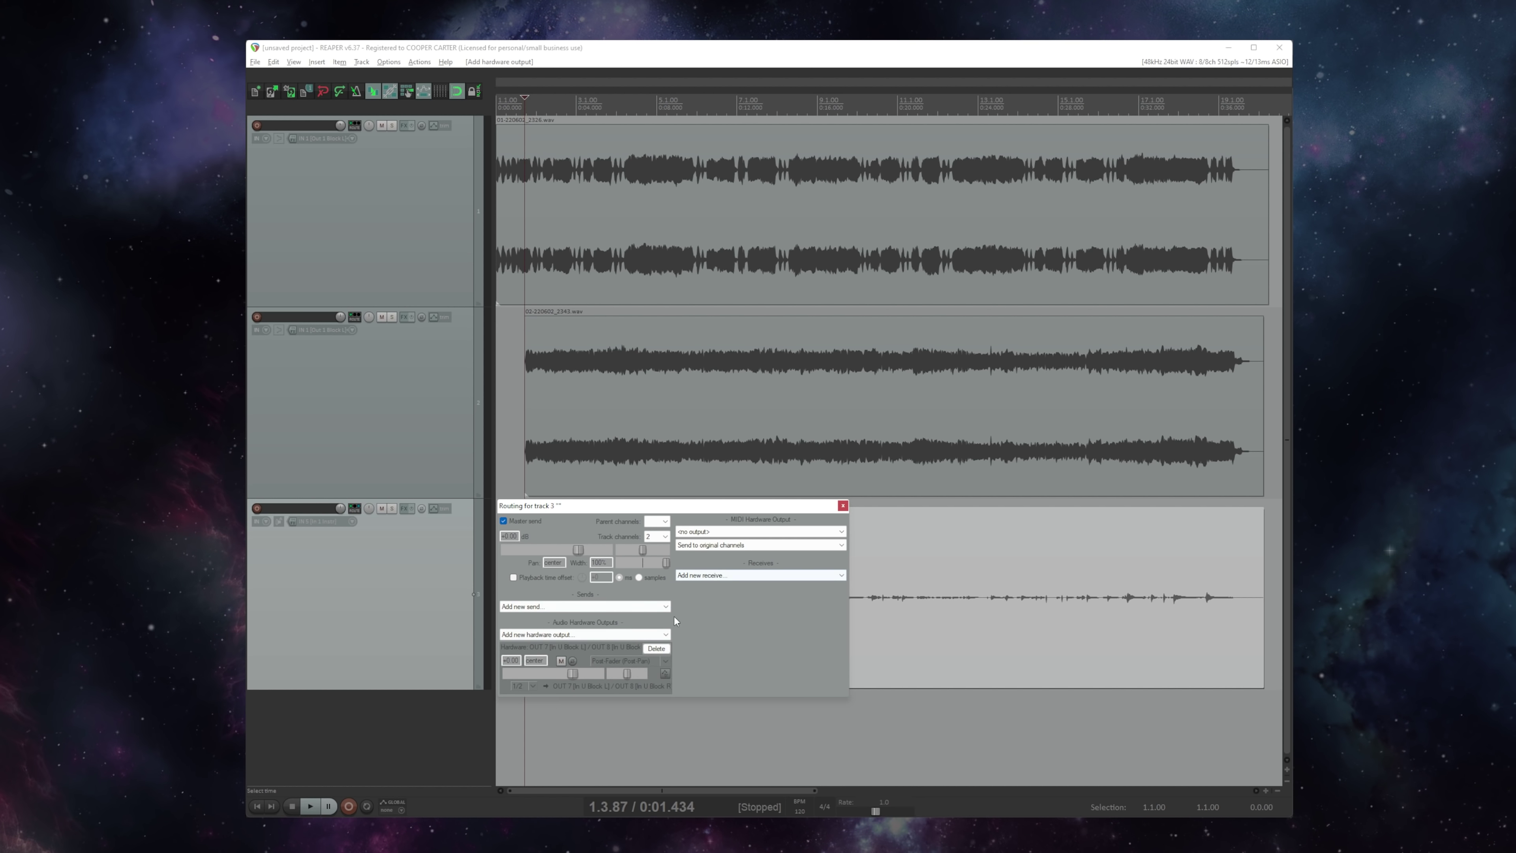
pyautogui.click(842, 507)
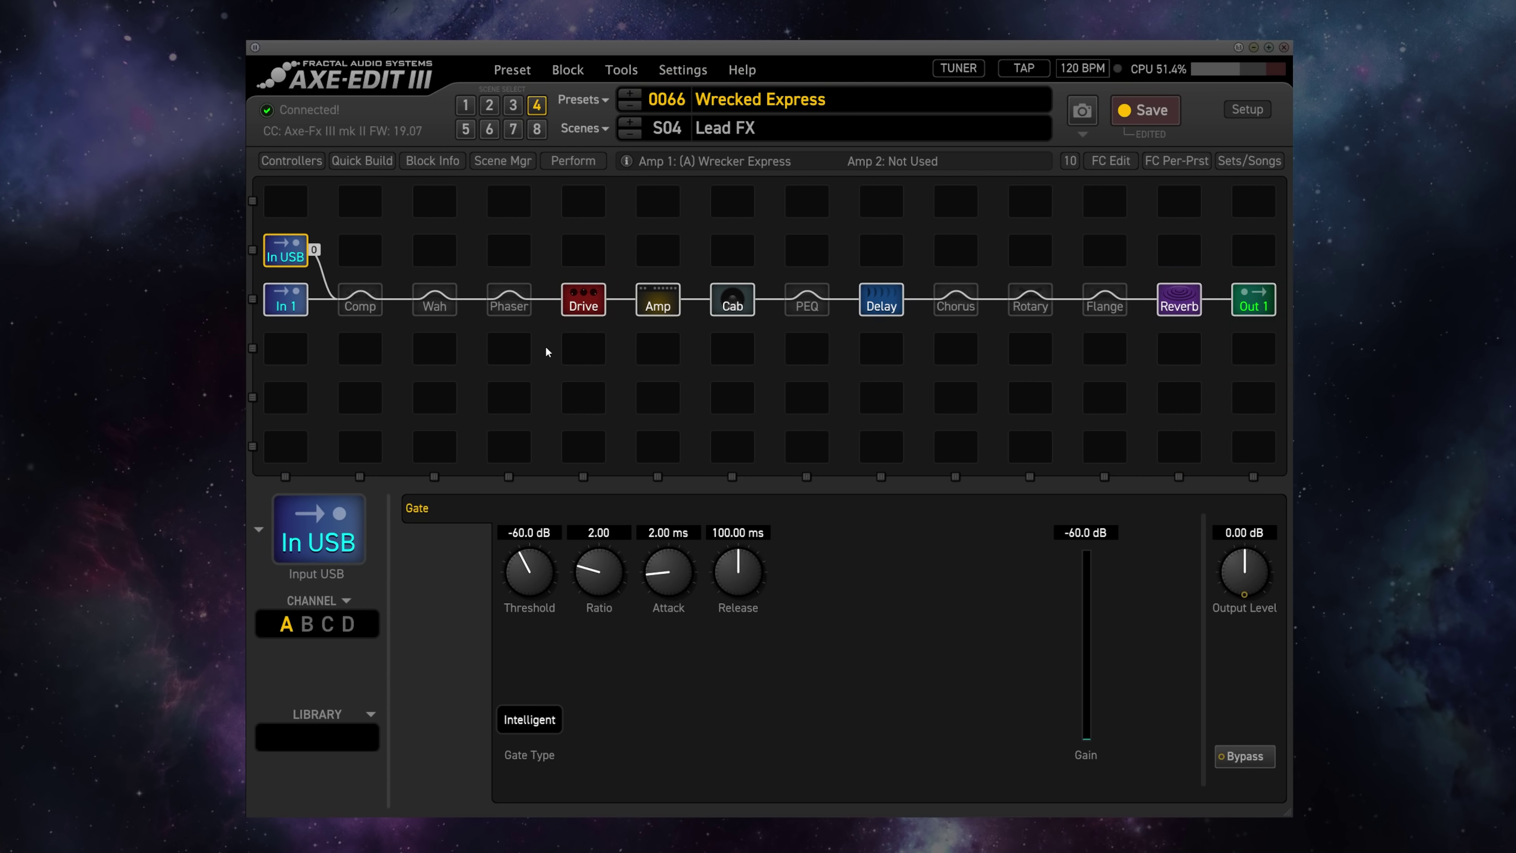
# - Solo track 3 and audition its guitar take, replaying it from the edit cursor
pyautogui.click(293, 258)
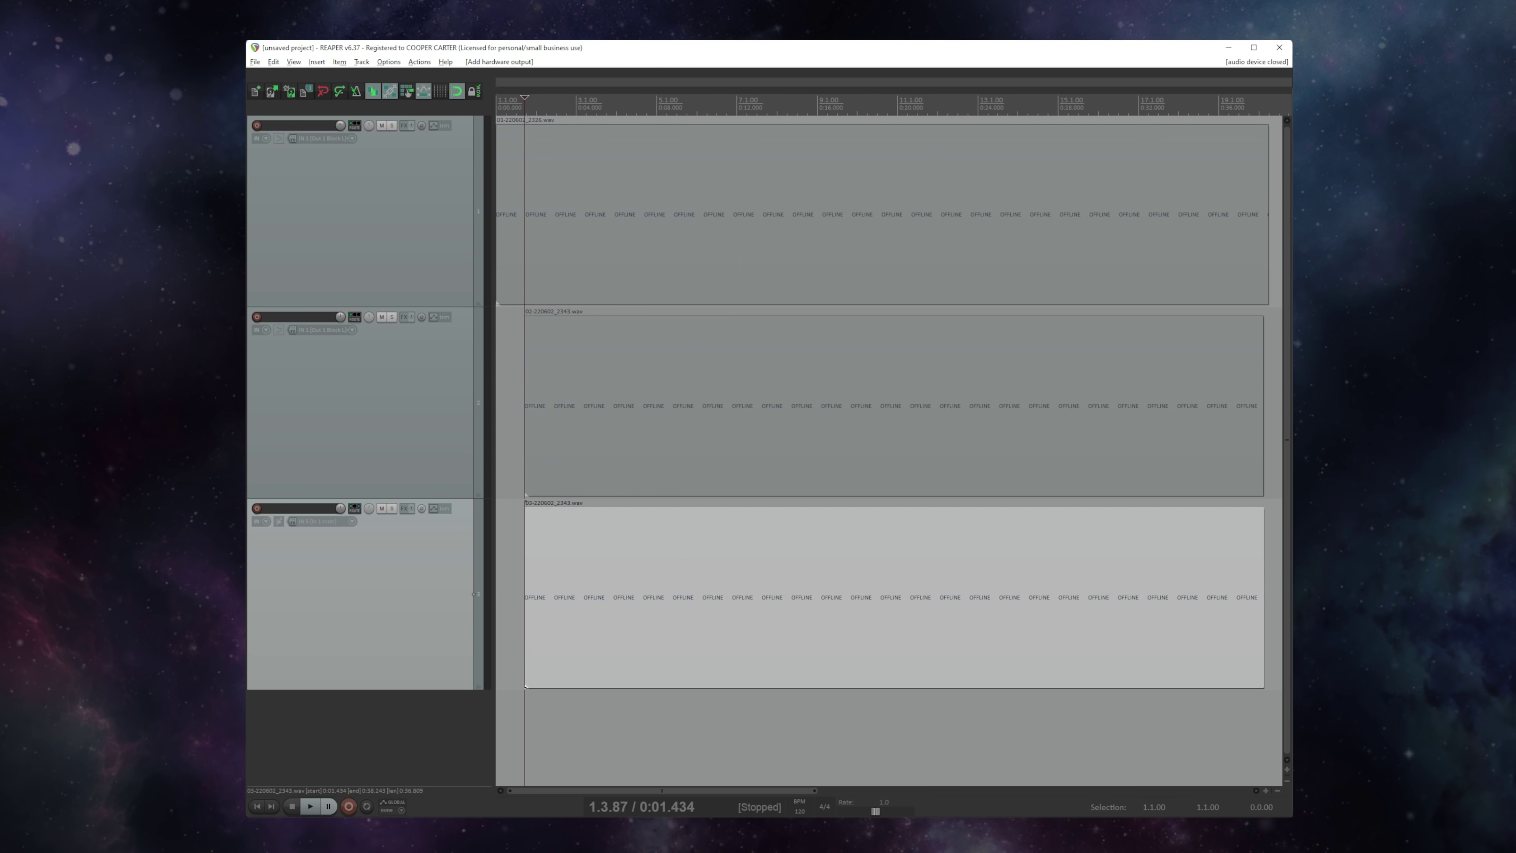
pyautogui.click(392, 508)
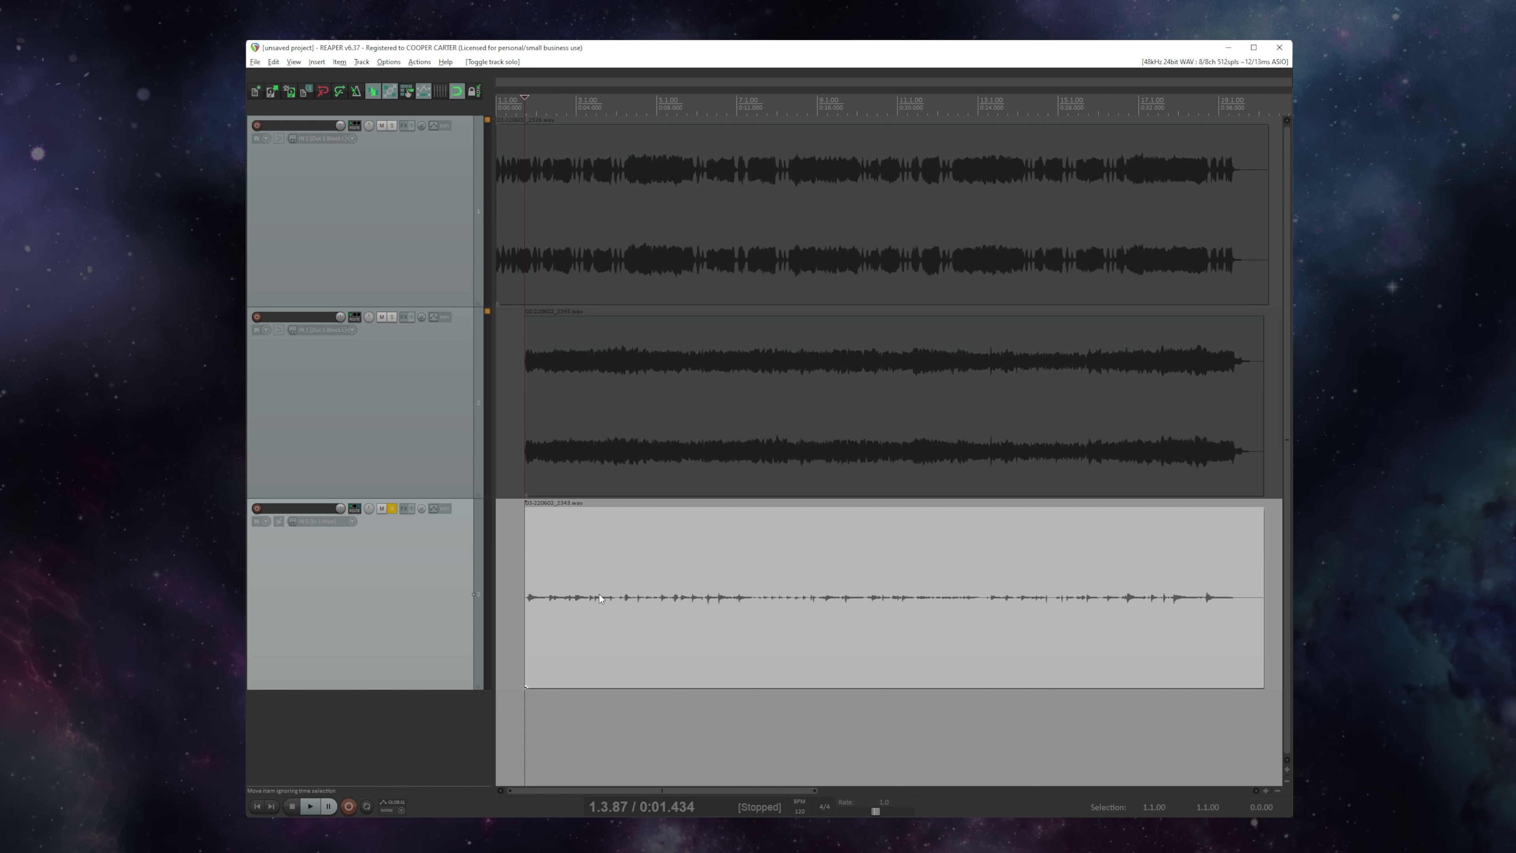
pyautogui.press('space')
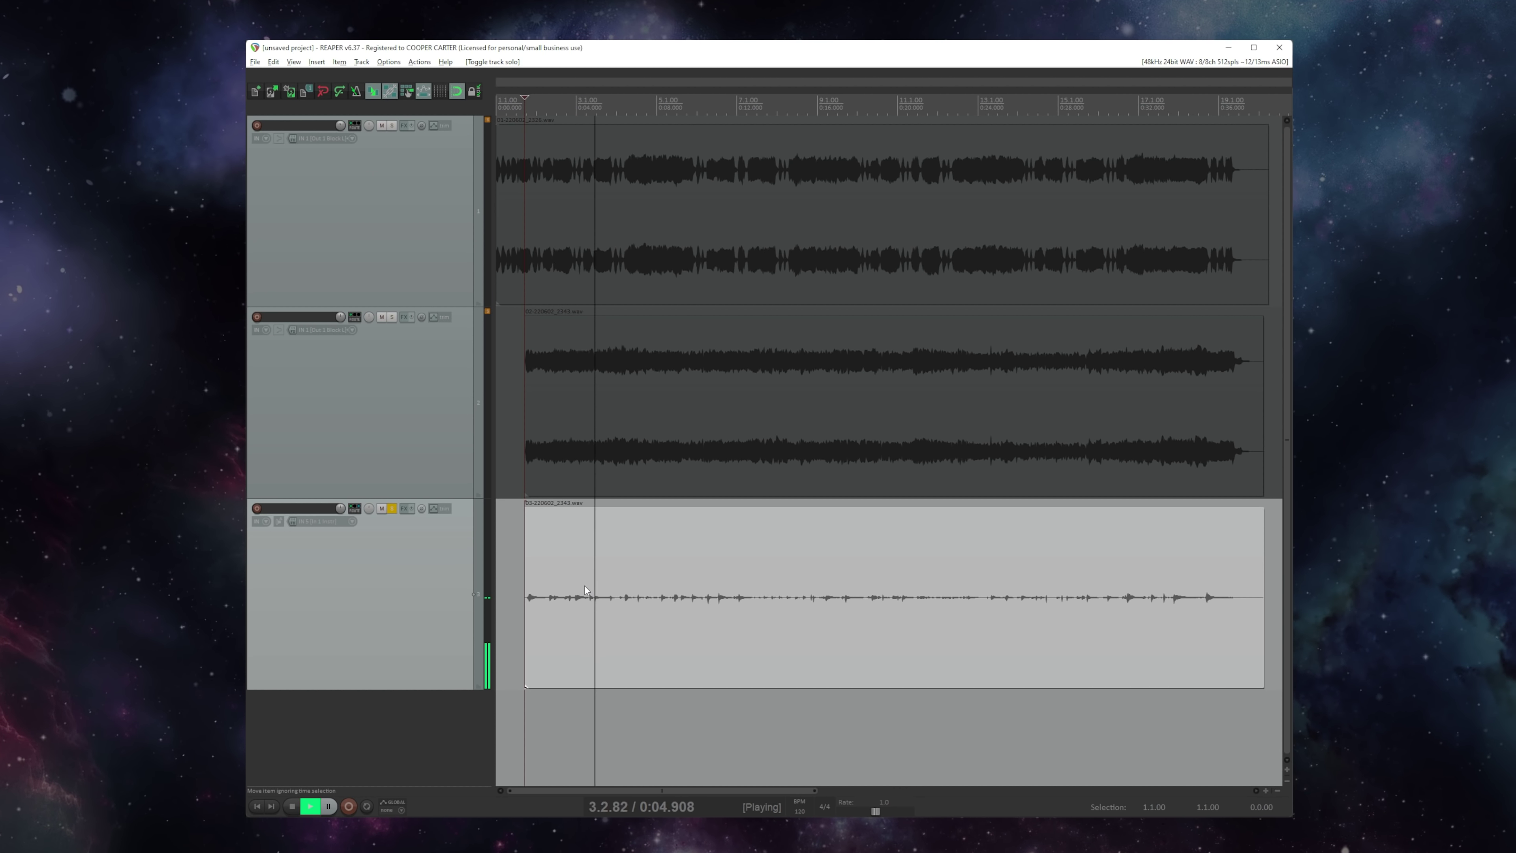
pyautogui.press('space')
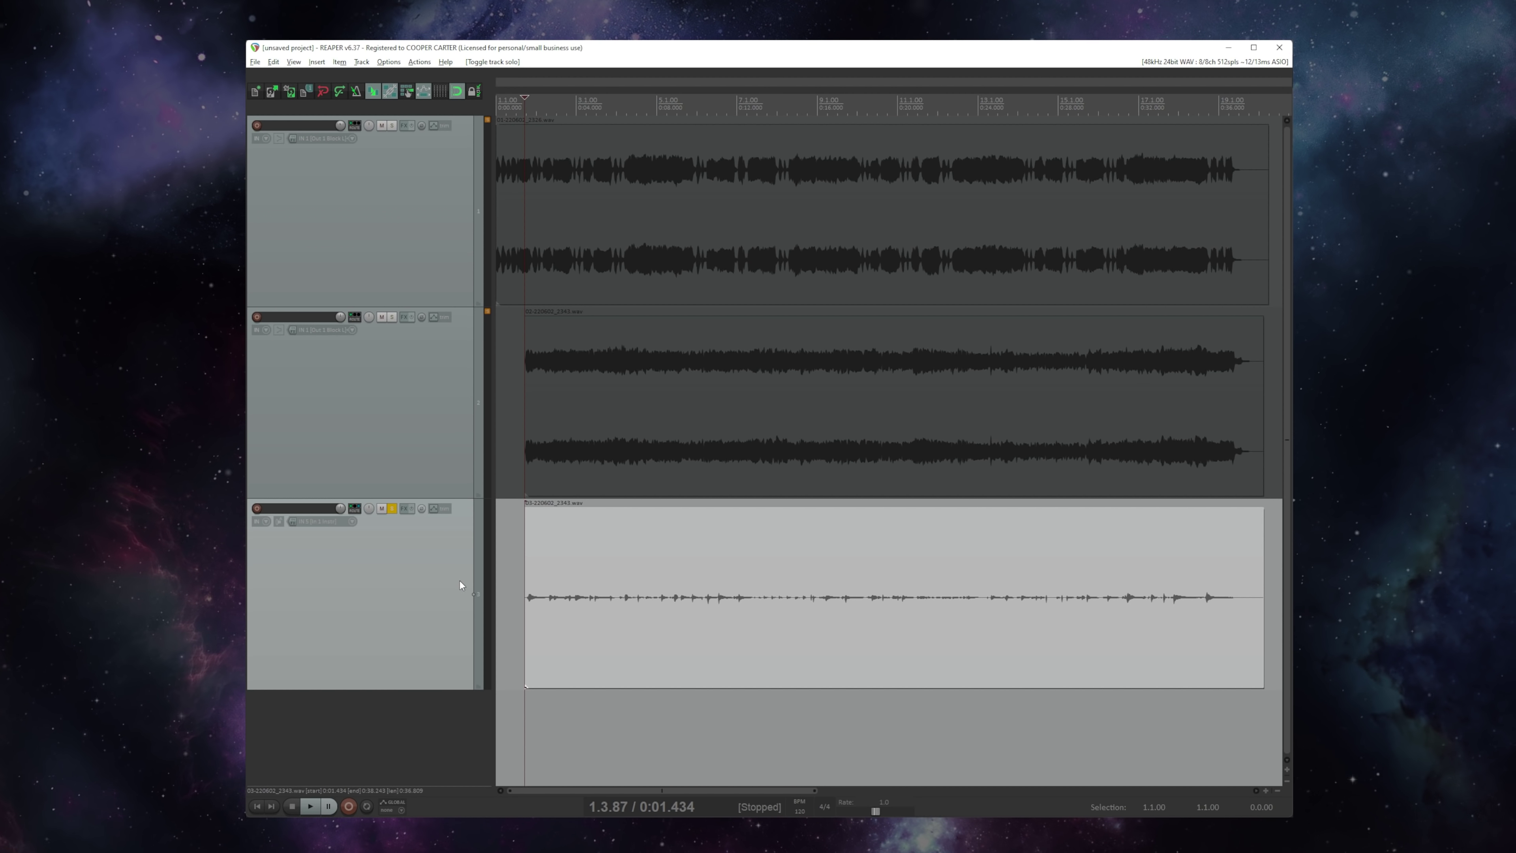
pyautogui.press('space')
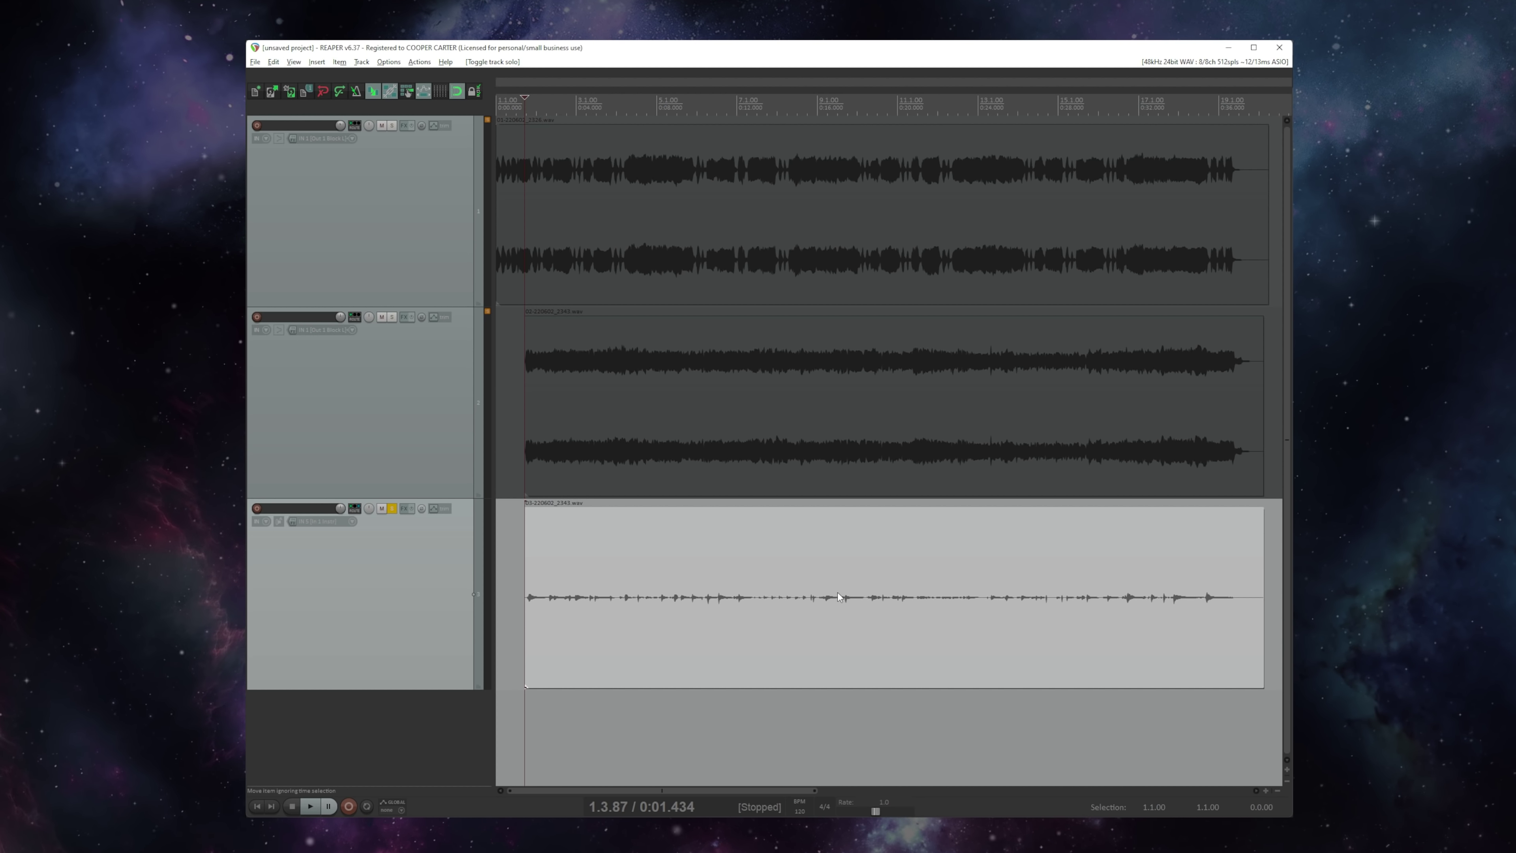
# - Play the re-amped guitar while trying the Drive, Delay, Chorus, Rotary and Flange blocks, then stop
pyautogui.press('space')
pyautogui.hotkey('alt', 'Tab')
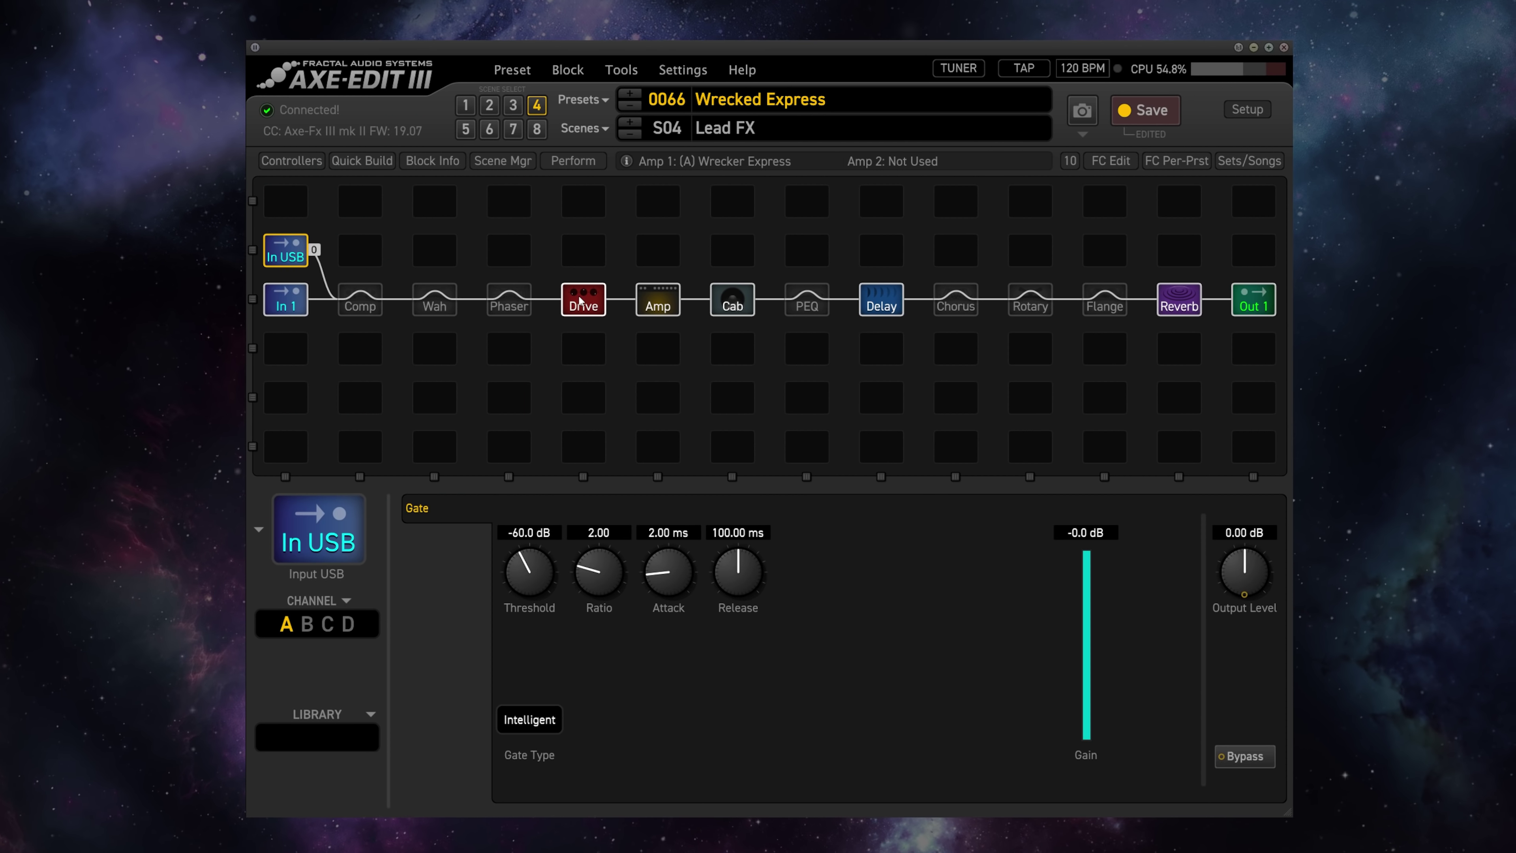
pyautogui.click(583, 299)
pyautogui.click(881, 302)
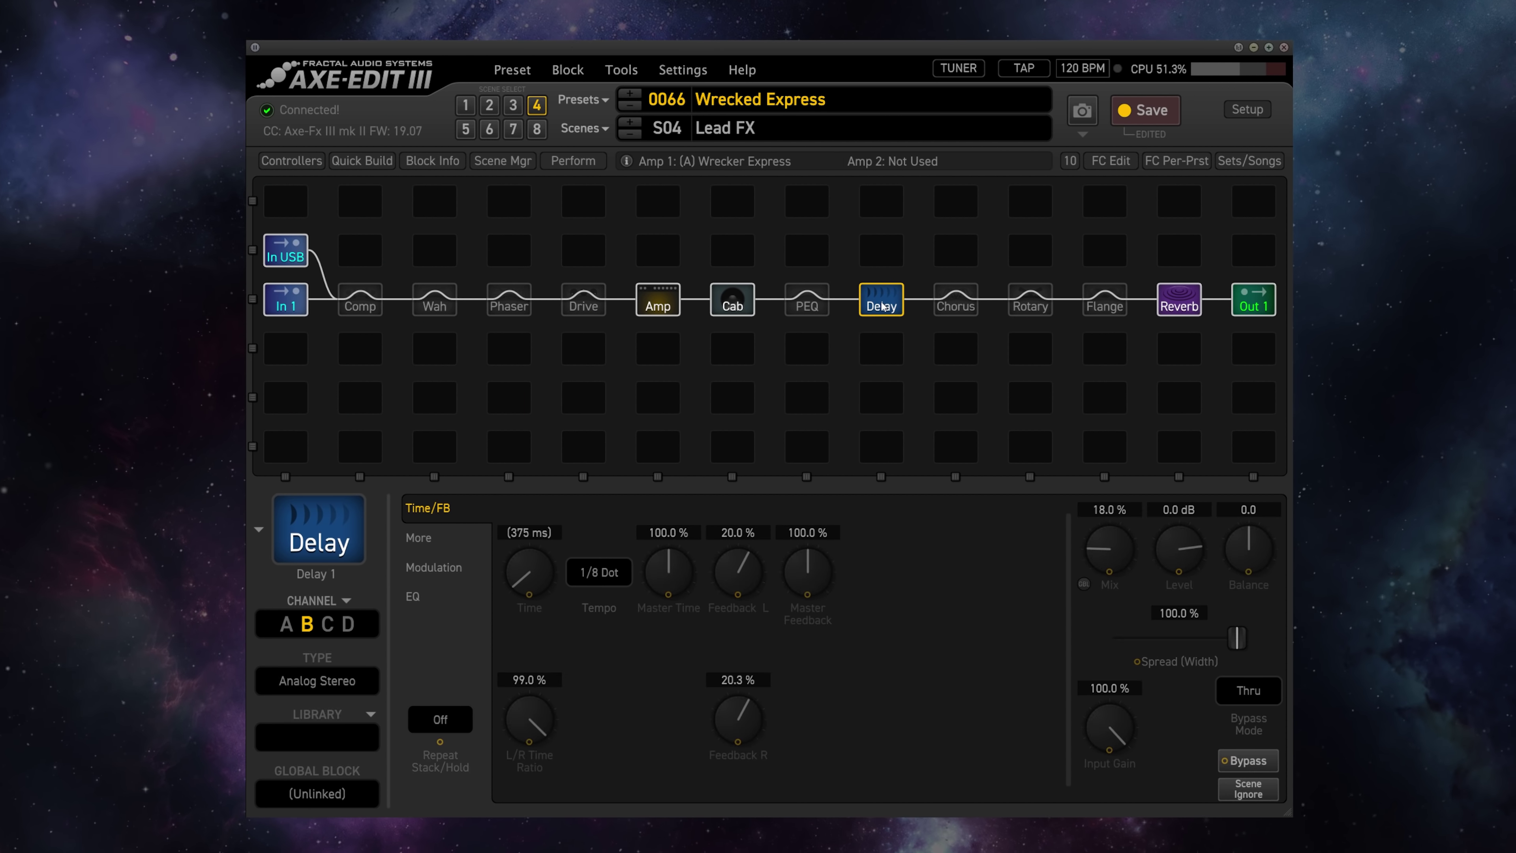
pyautogui.click(964, 307)
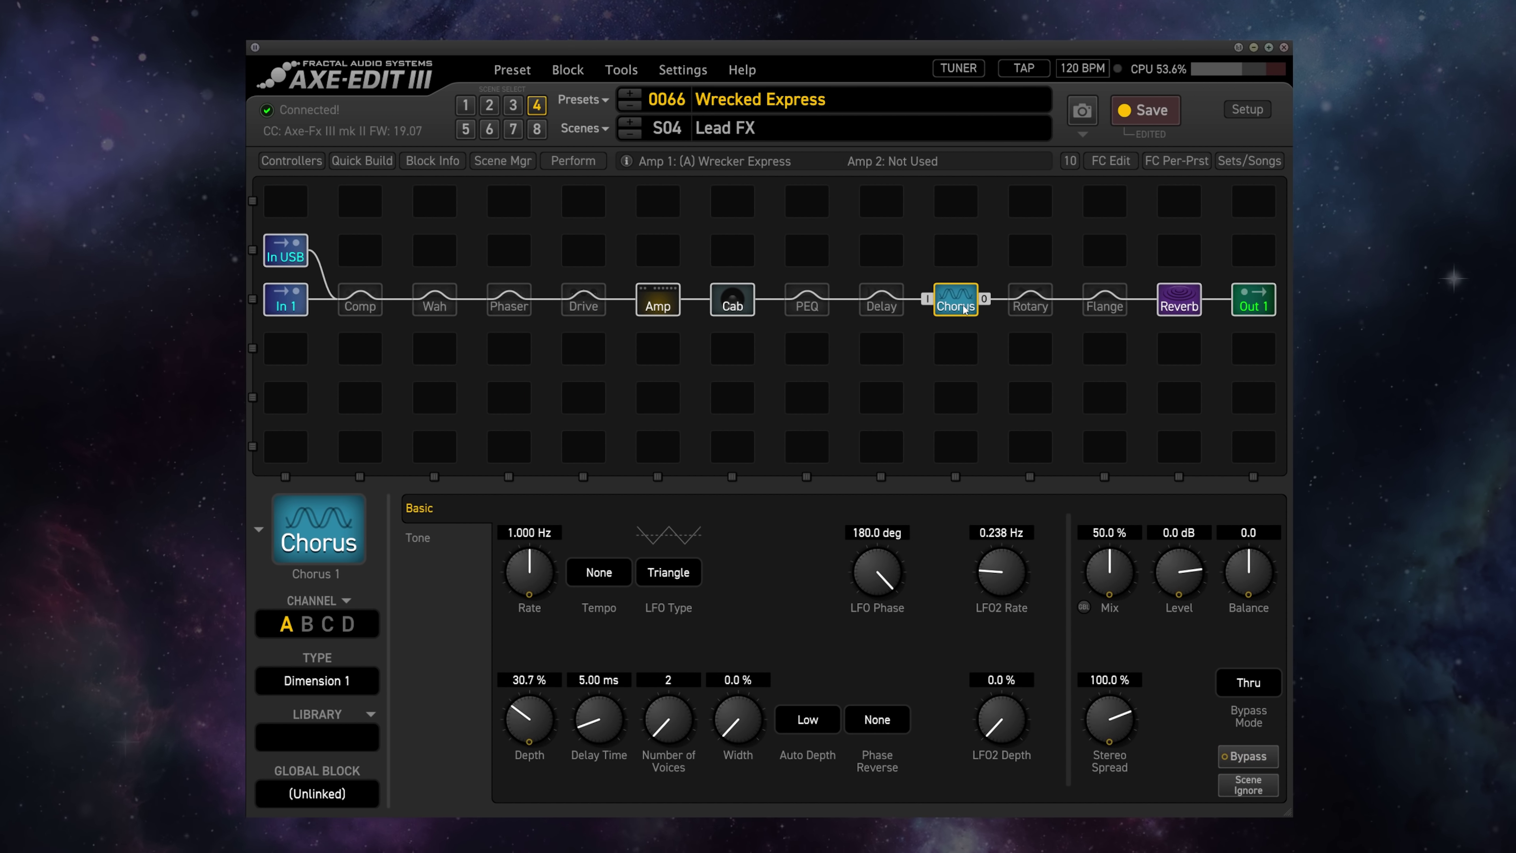
pyautogui.click(1041, 311)
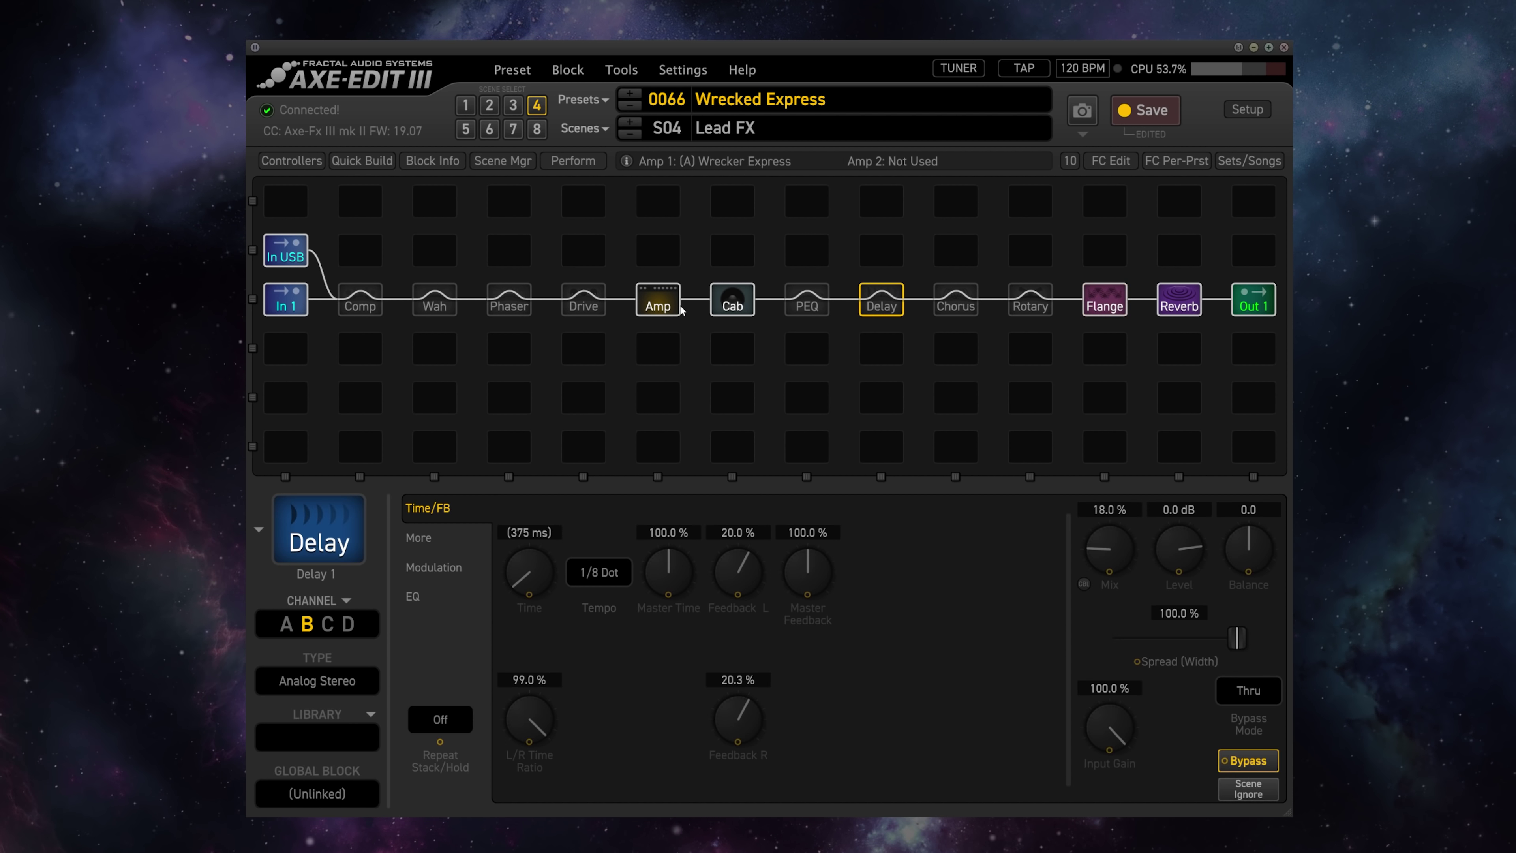
pyautogui.click(1105, 301)
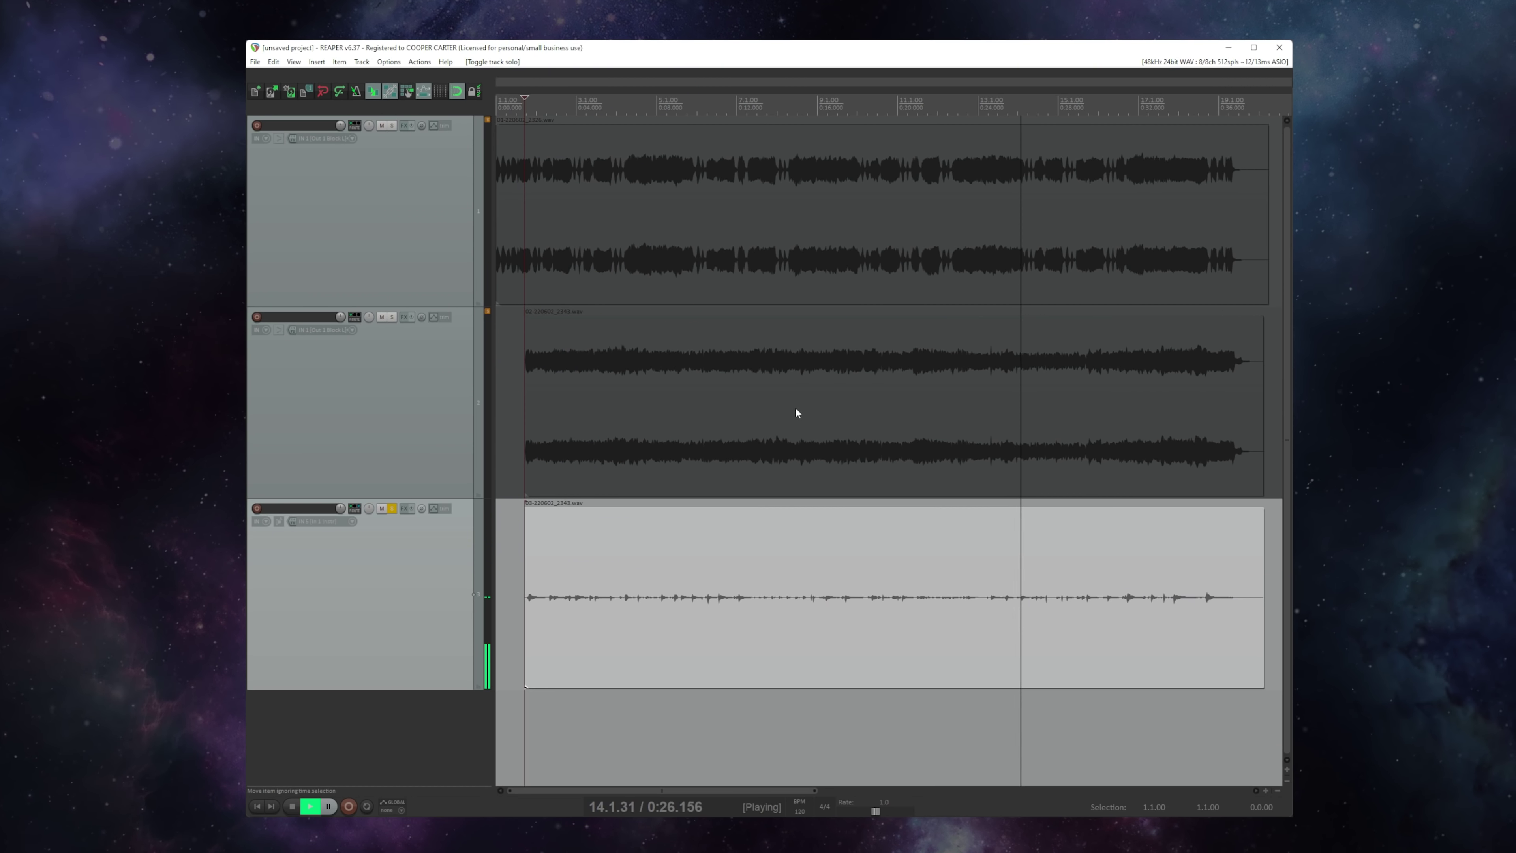
pyautogui.press('space')
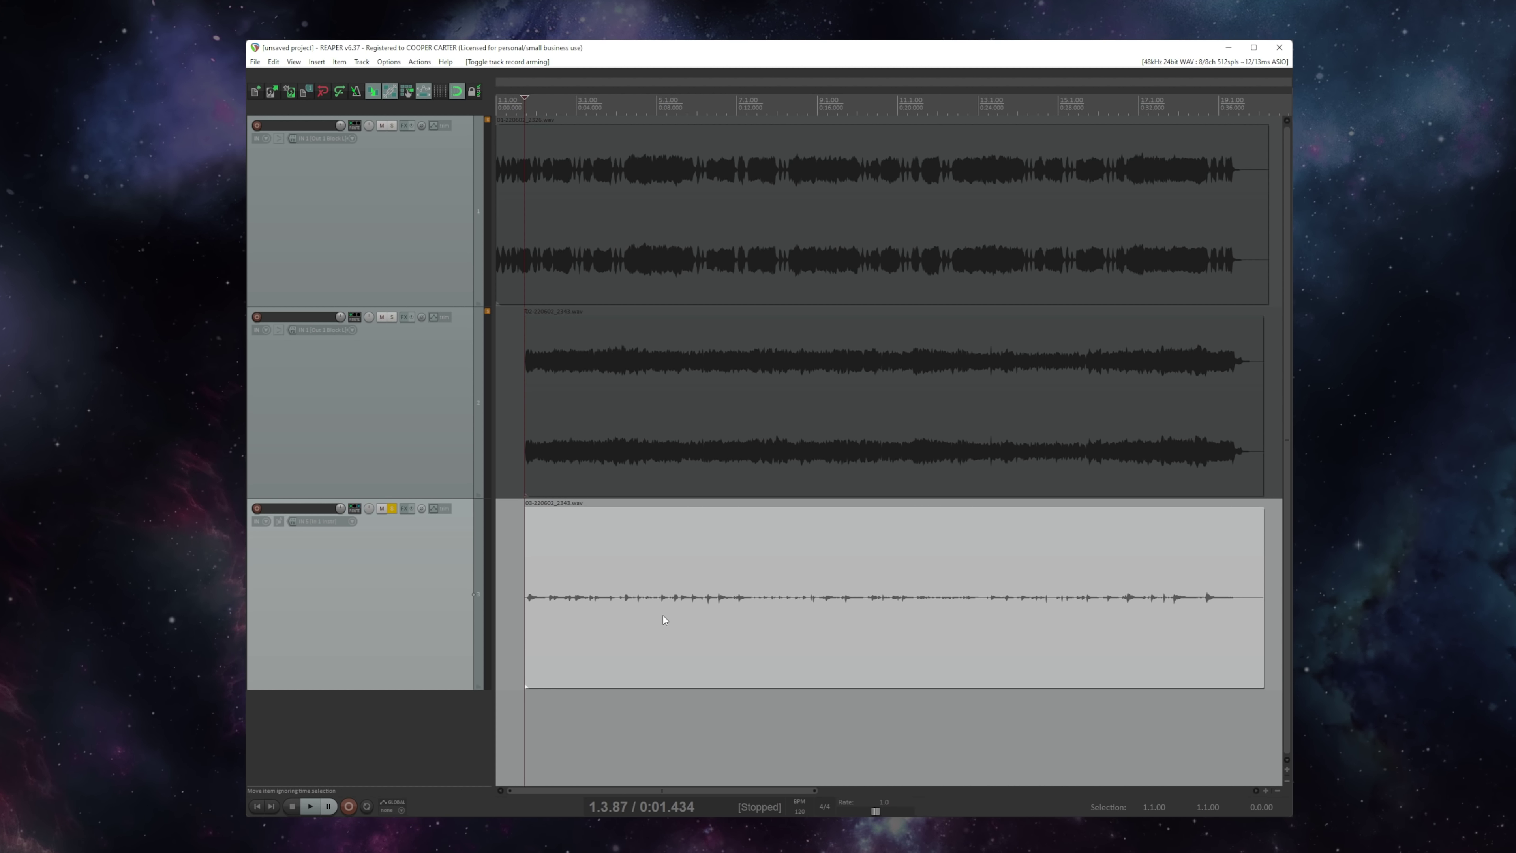
# - Arm track 2, unsolo track 3, raise Drive distortion to 2.71, and solo track 2's item
pyautogui.click(256, 317)
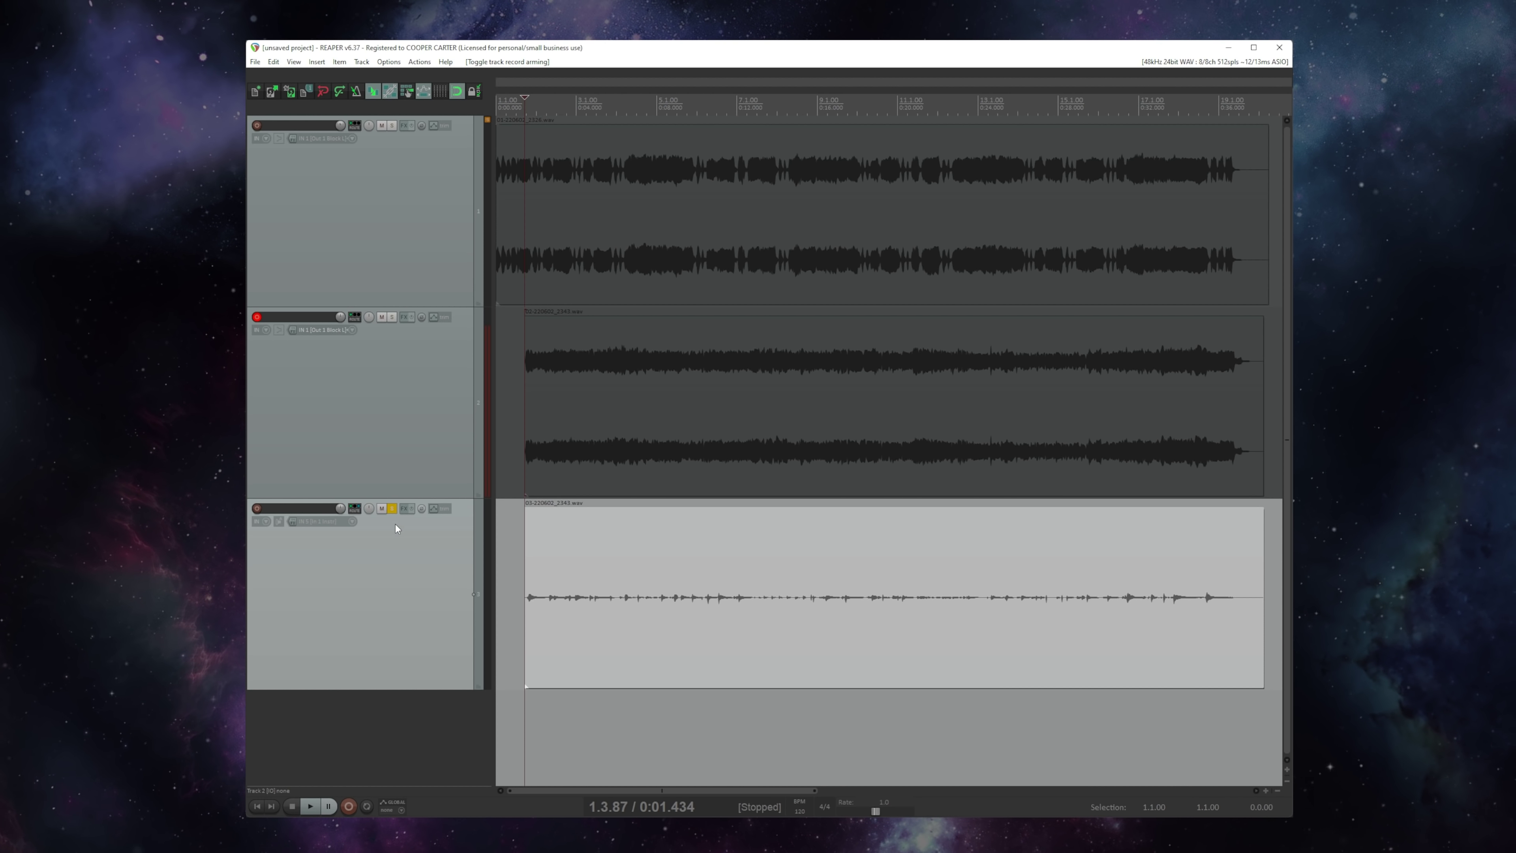
pyautogui.click(392, 508)
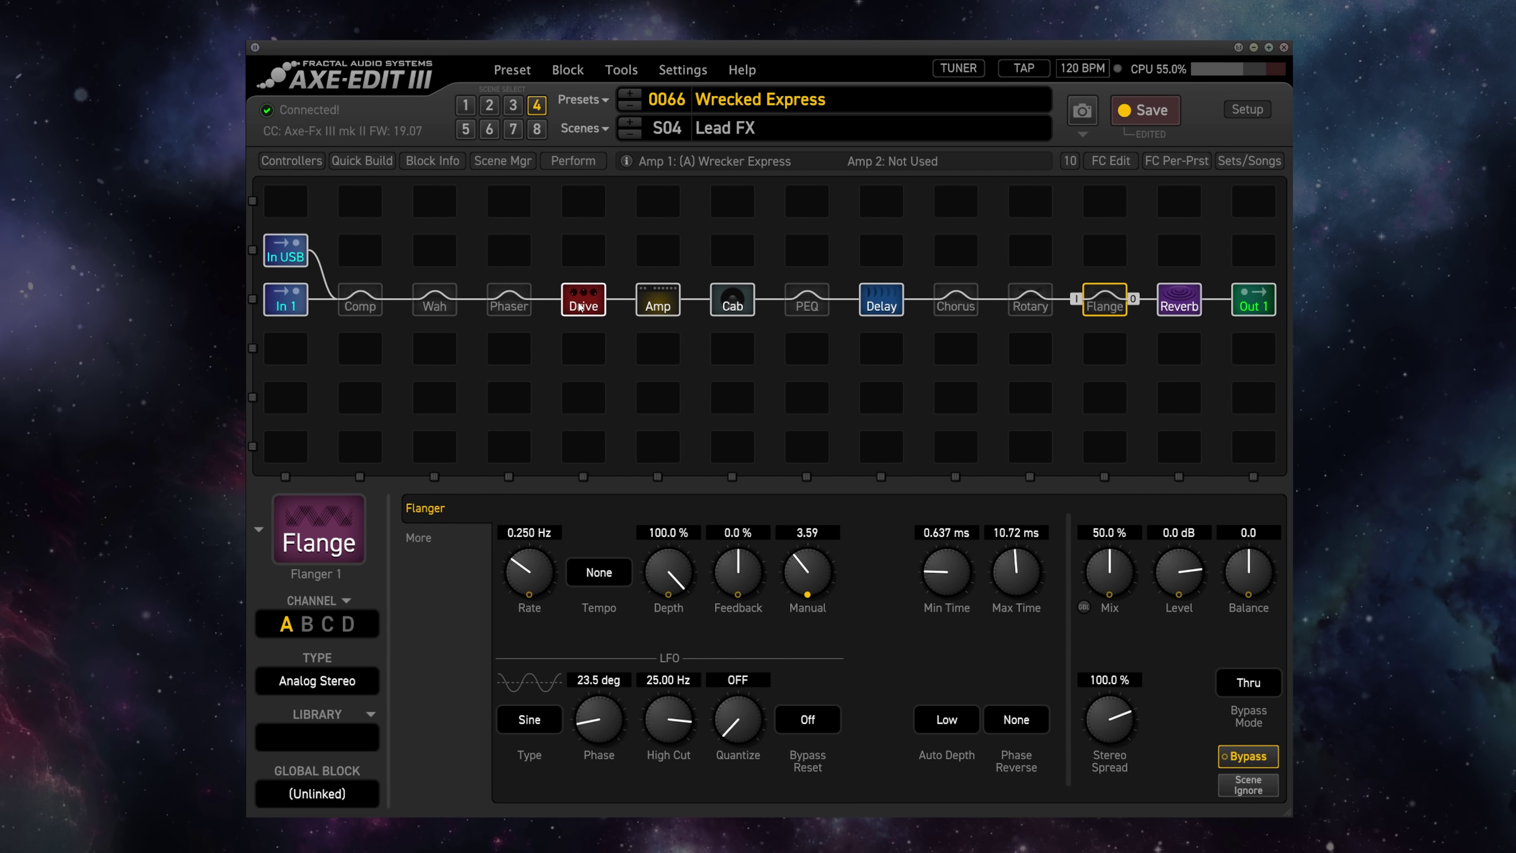
pyautogui.click(583, 298)
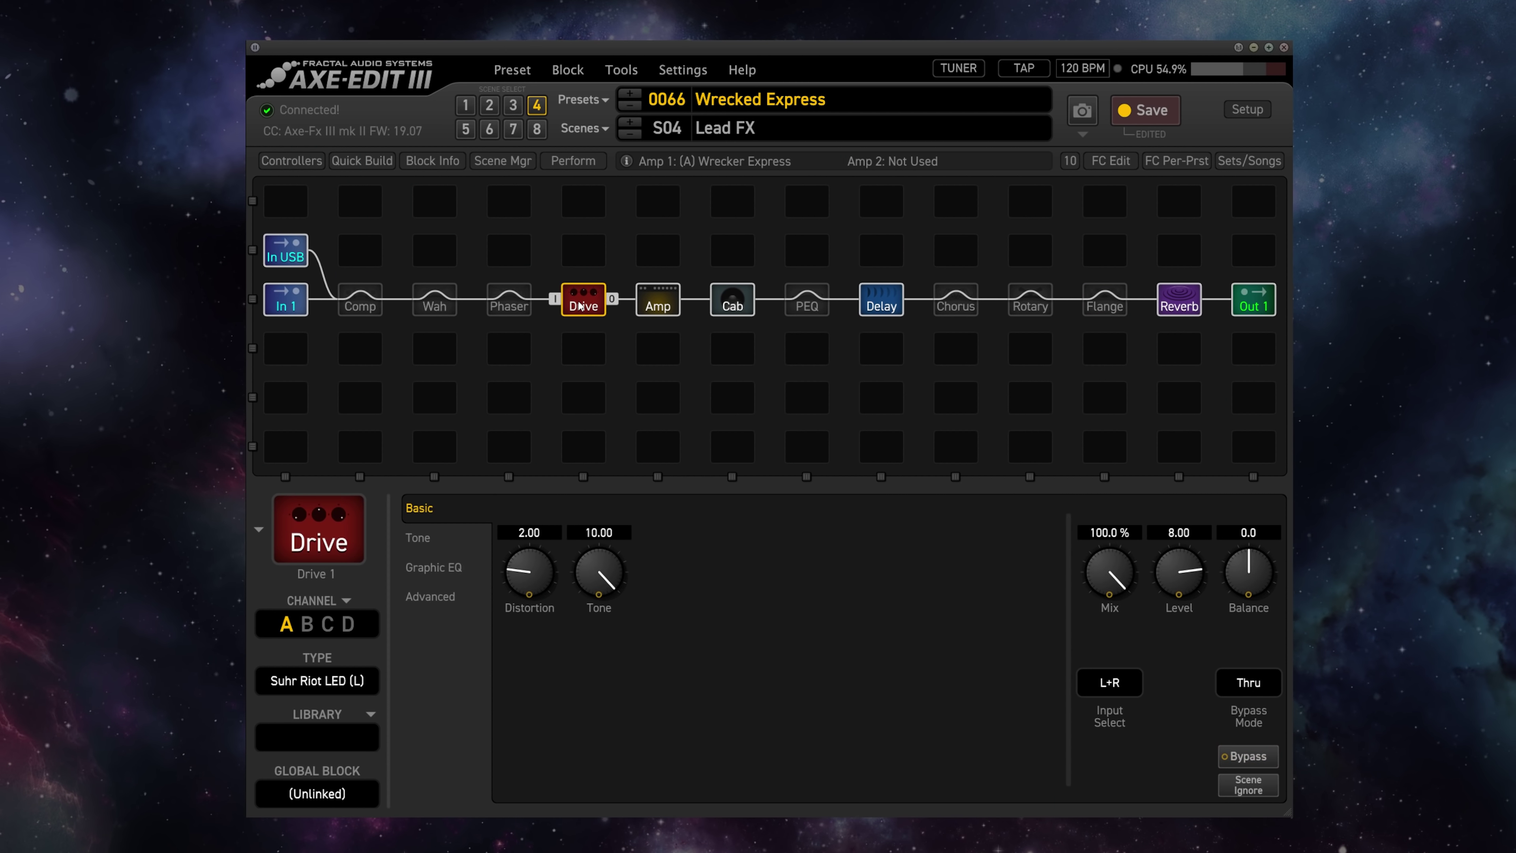
pyautogui.moveTo(540, 584); pyautogui.dragTo(540, 527)
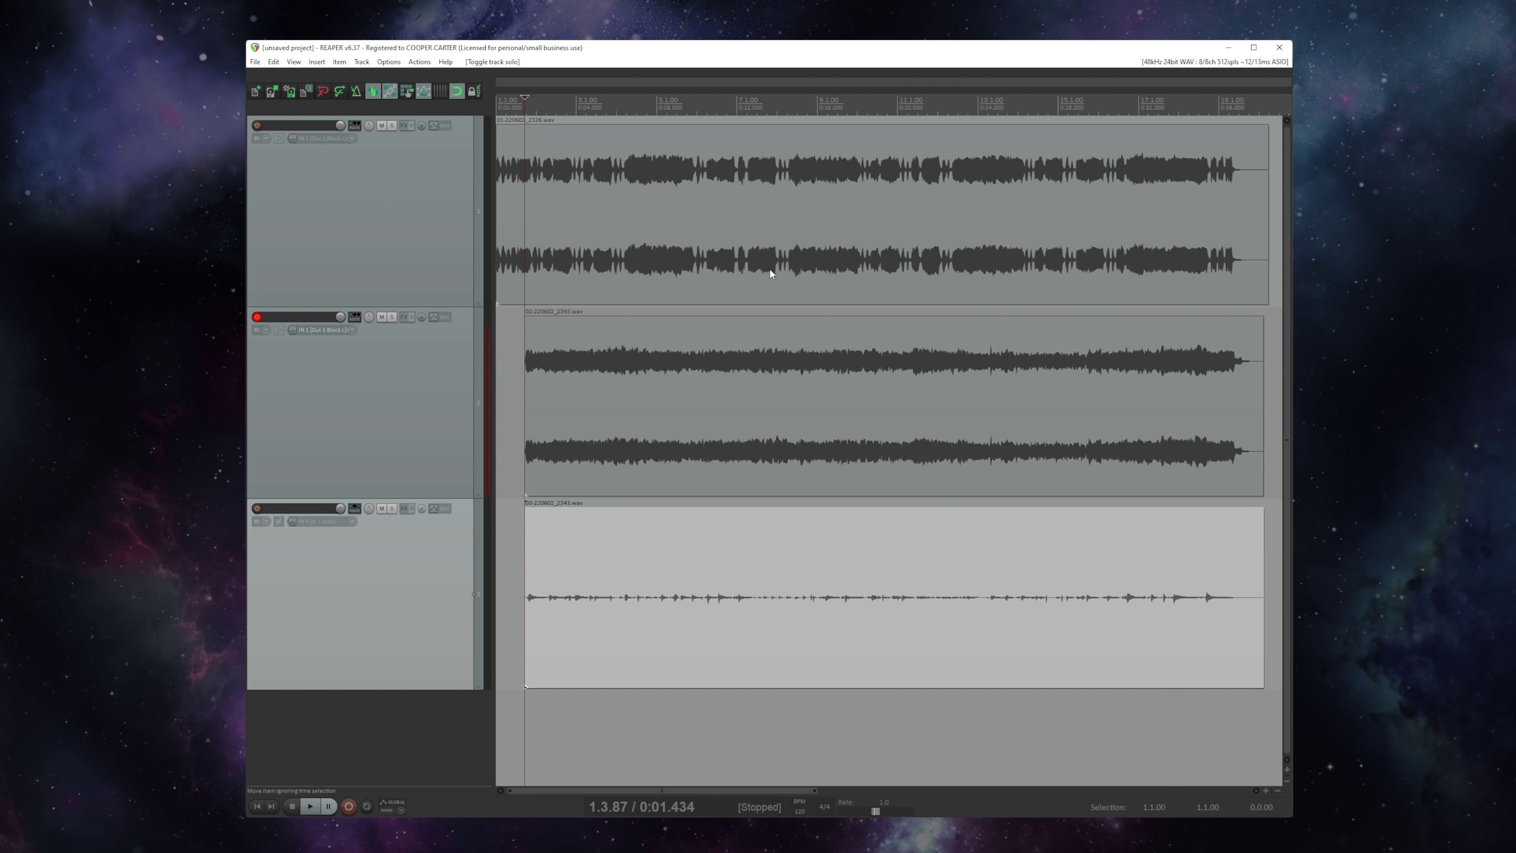
pyautogui.click(527, 454)
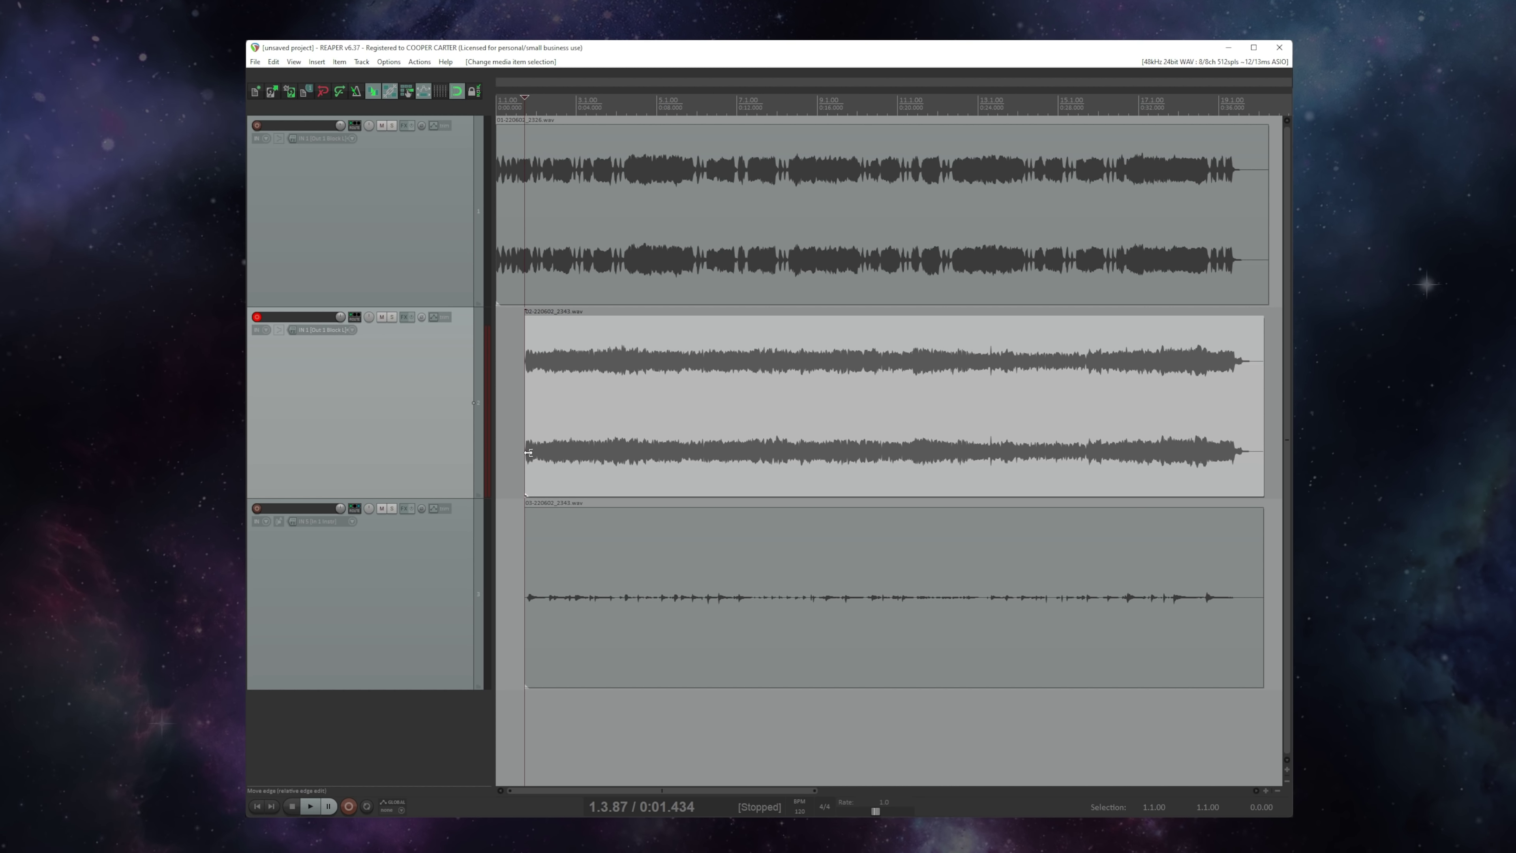
pyautogui.click(390, 318)
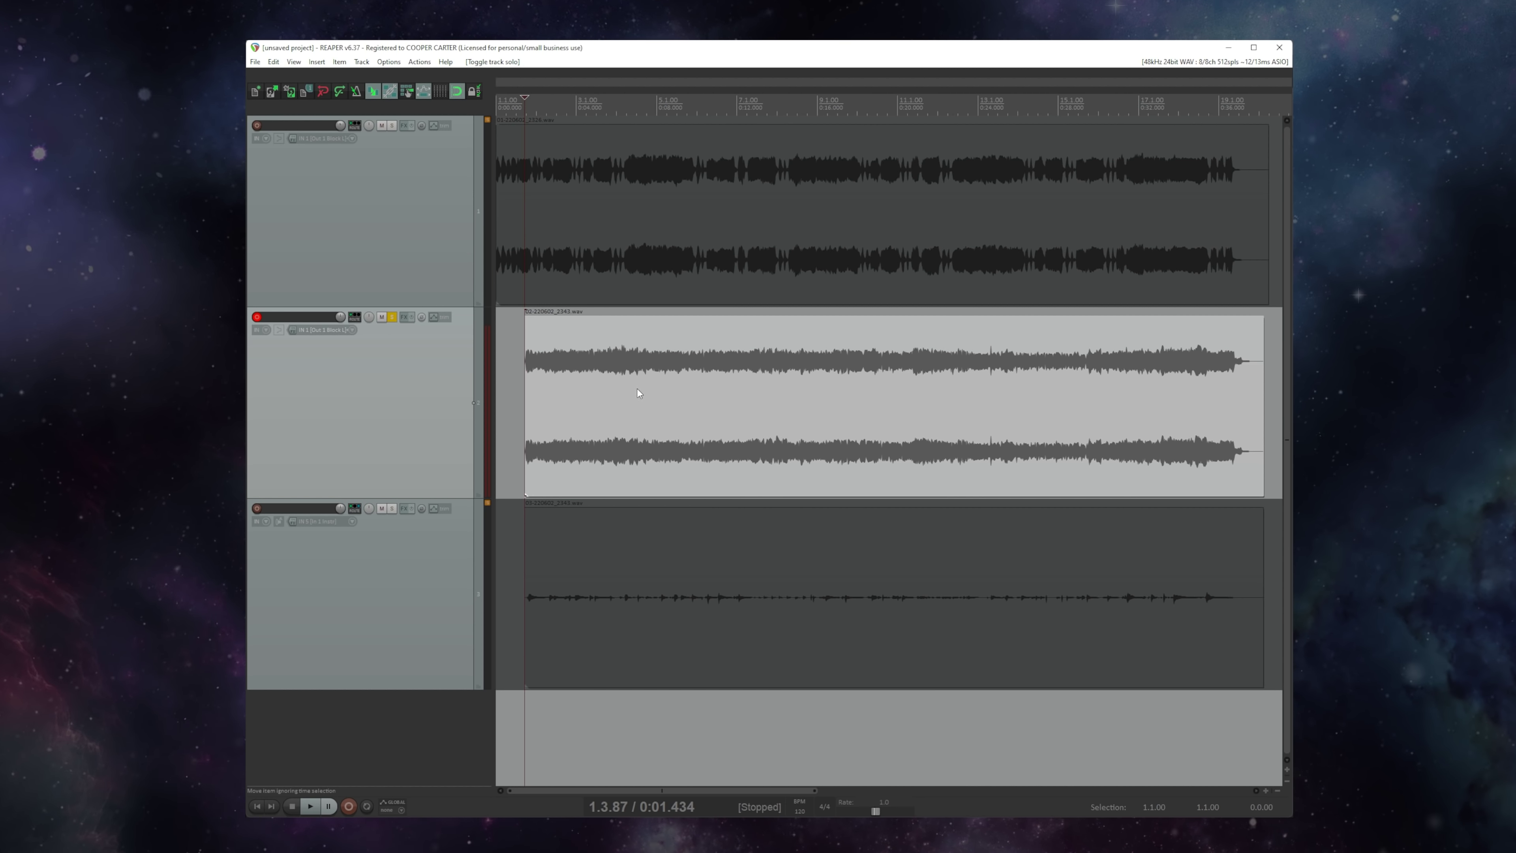
# - Audition soloed track 2, unsolo it, select track 3's item and start recording the new take
pyautogui.press('space')
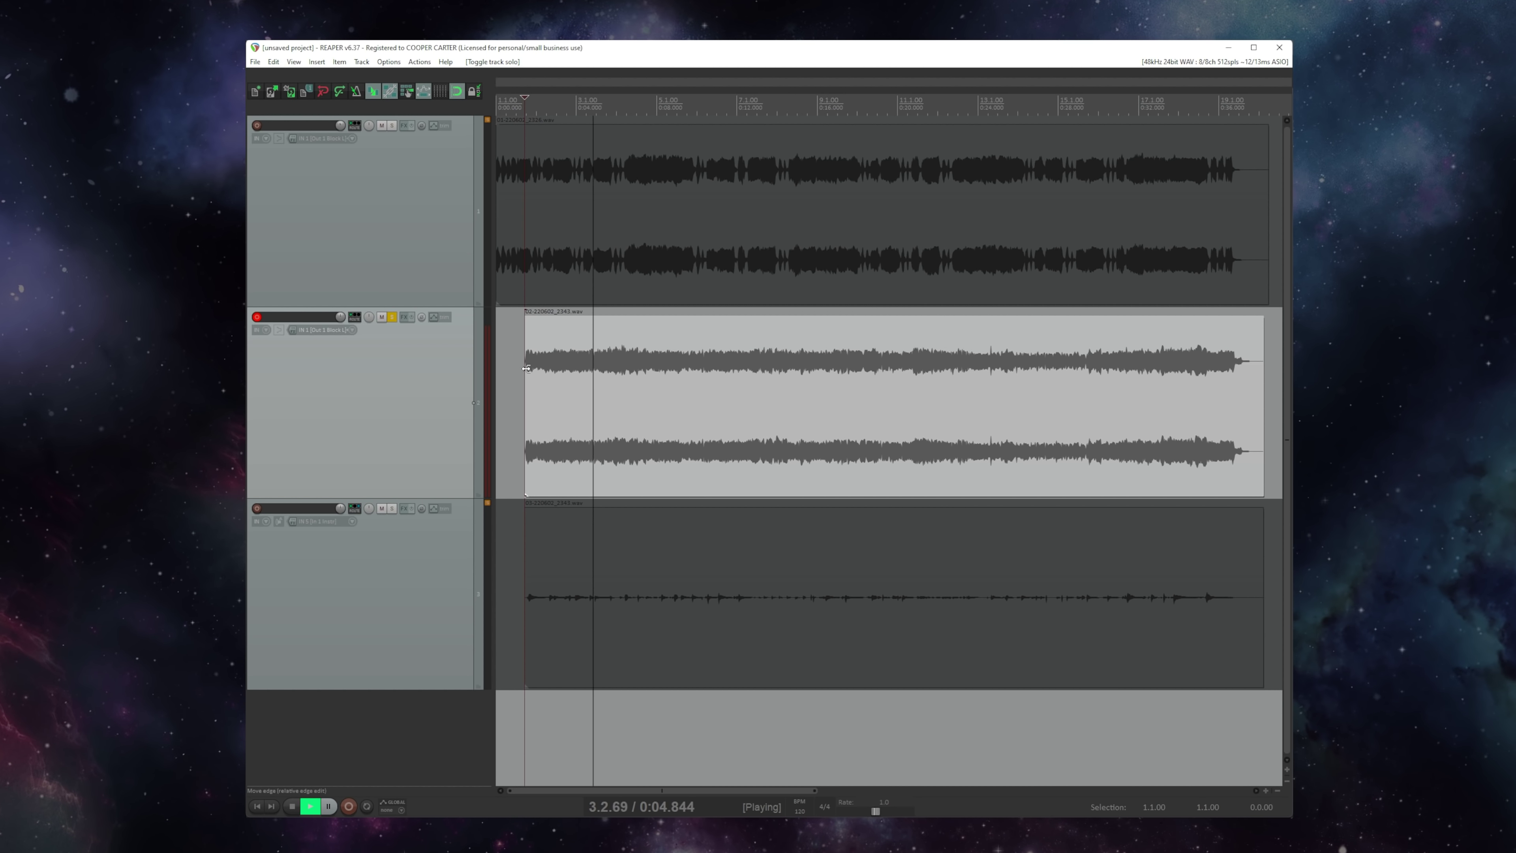
pyautogui.press('space')
pyautogui.click(392, 318)
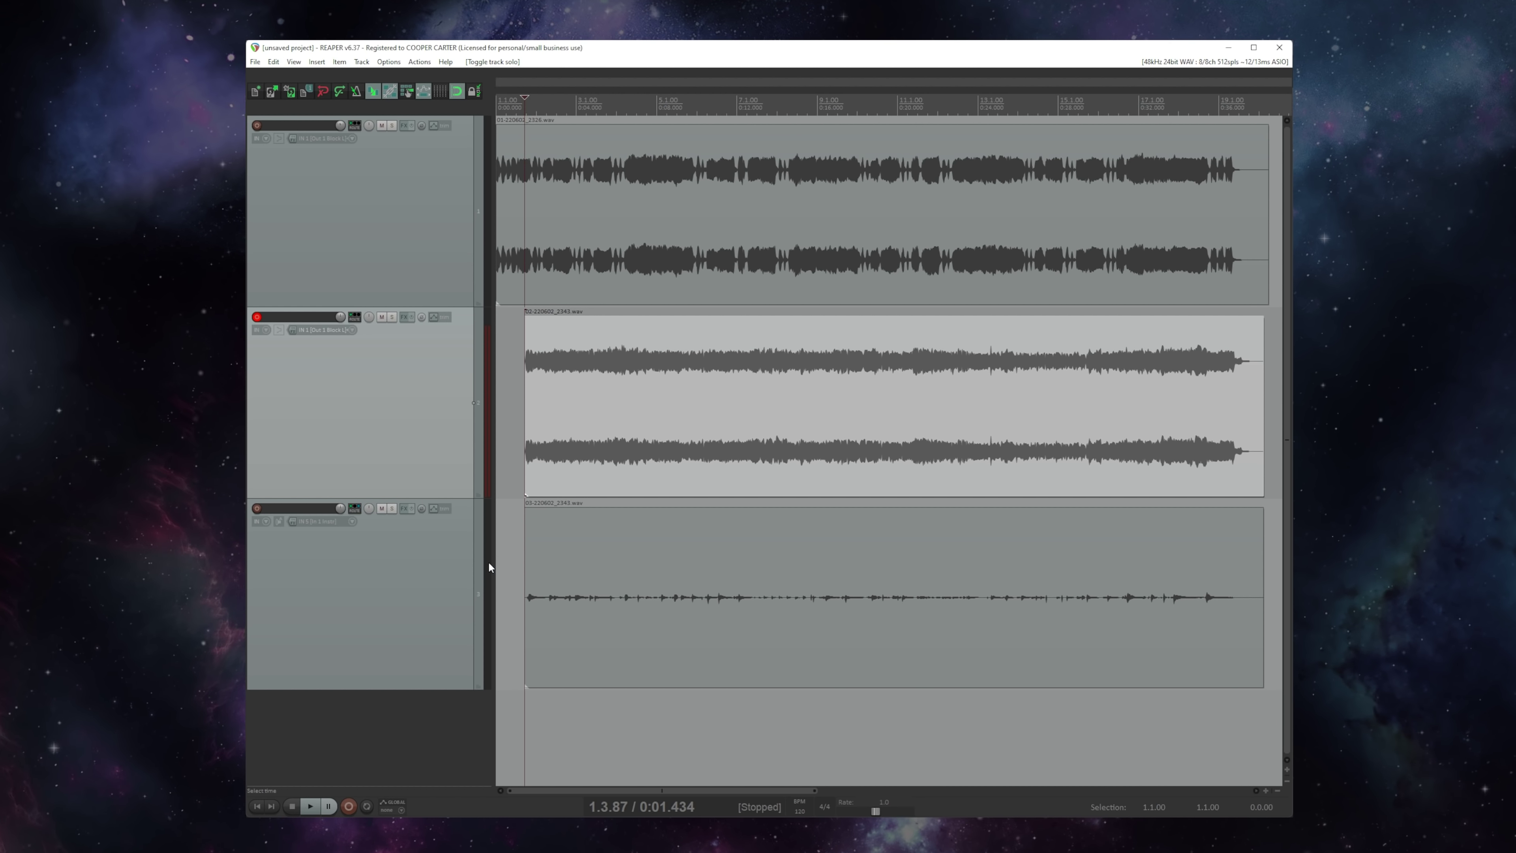
pyautogui.click(524, 574)
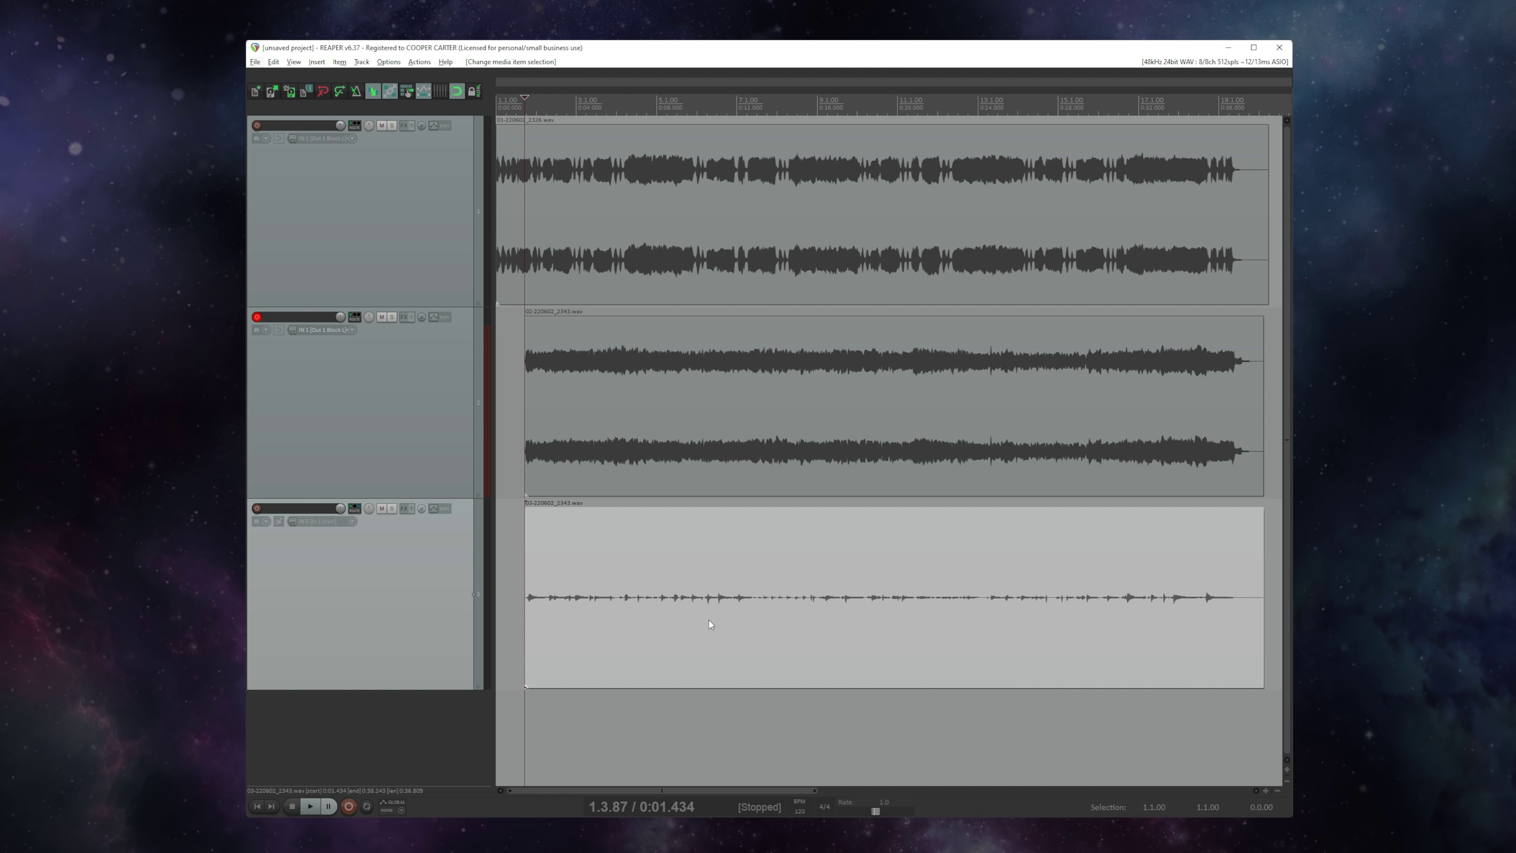
pyautogui.press('space')
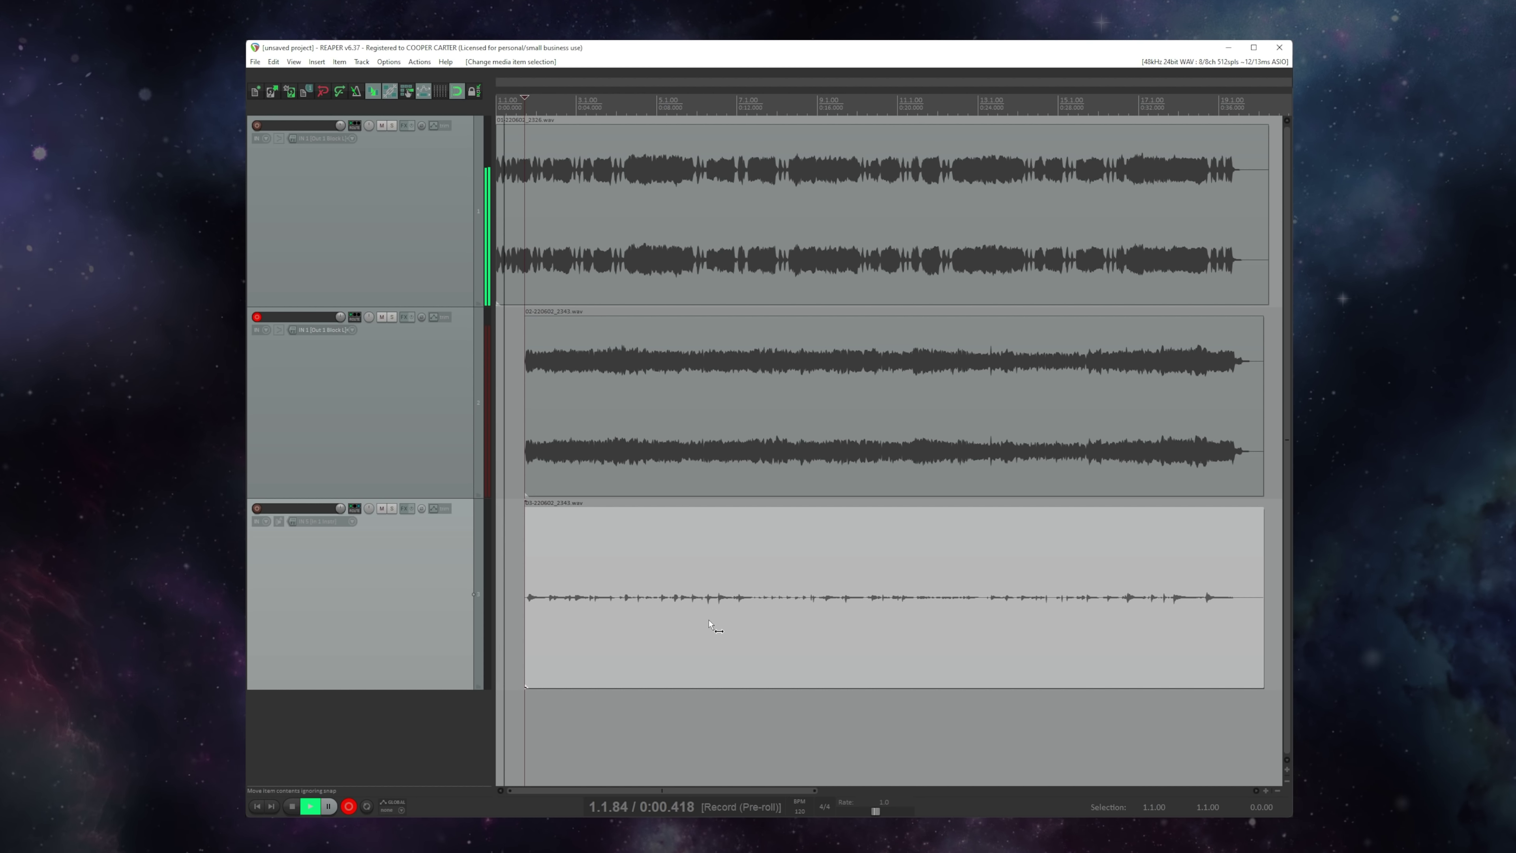
pyautogui.hotkey('alt', 'Tab')
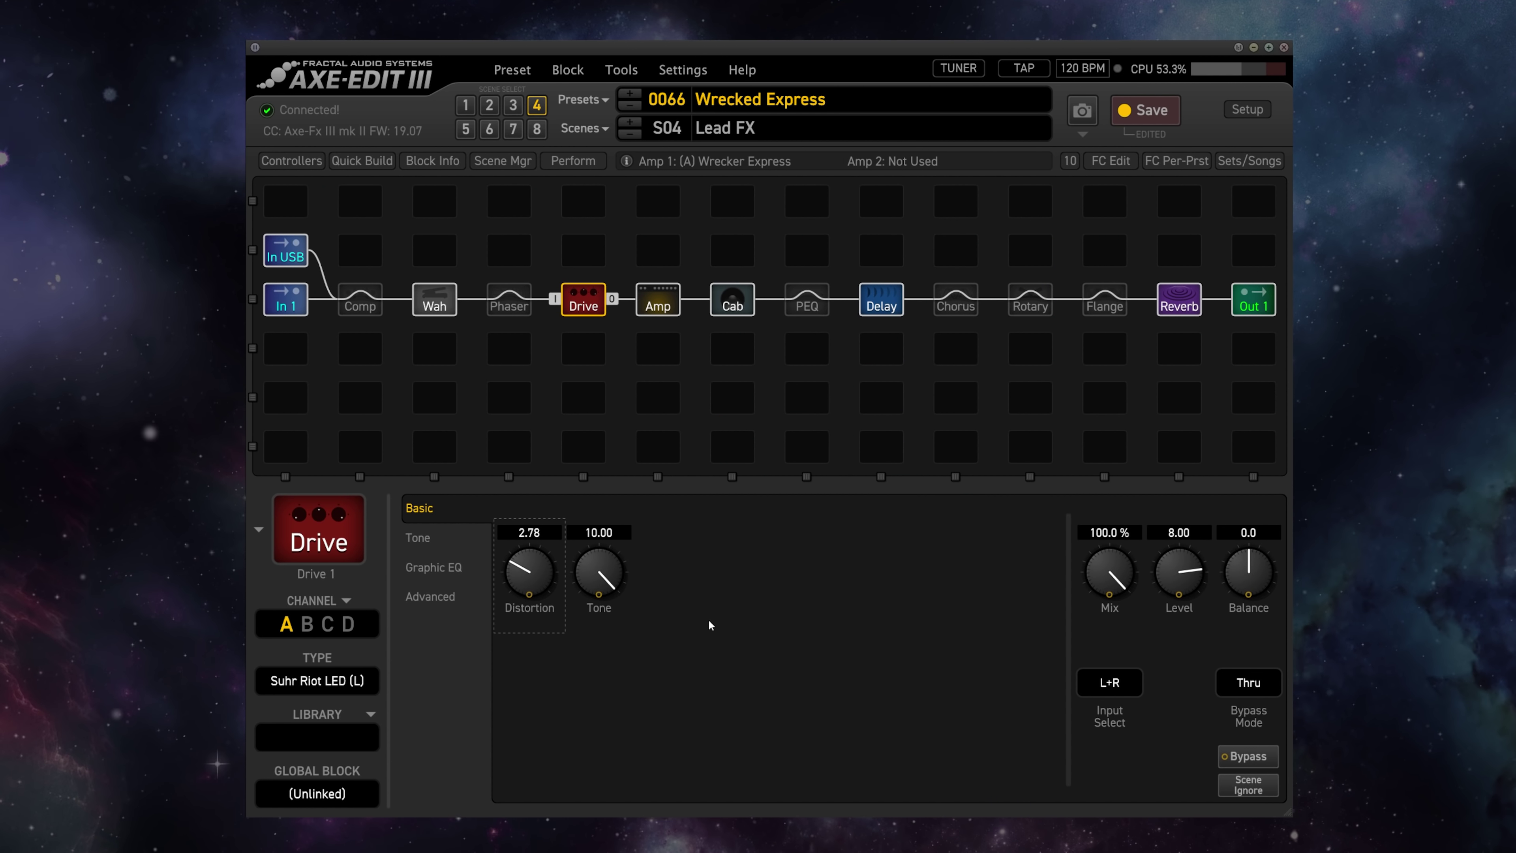
# - Show the Wah block's parameters in Axe-Edit III while the take records
pyautogui.click(435, 298)
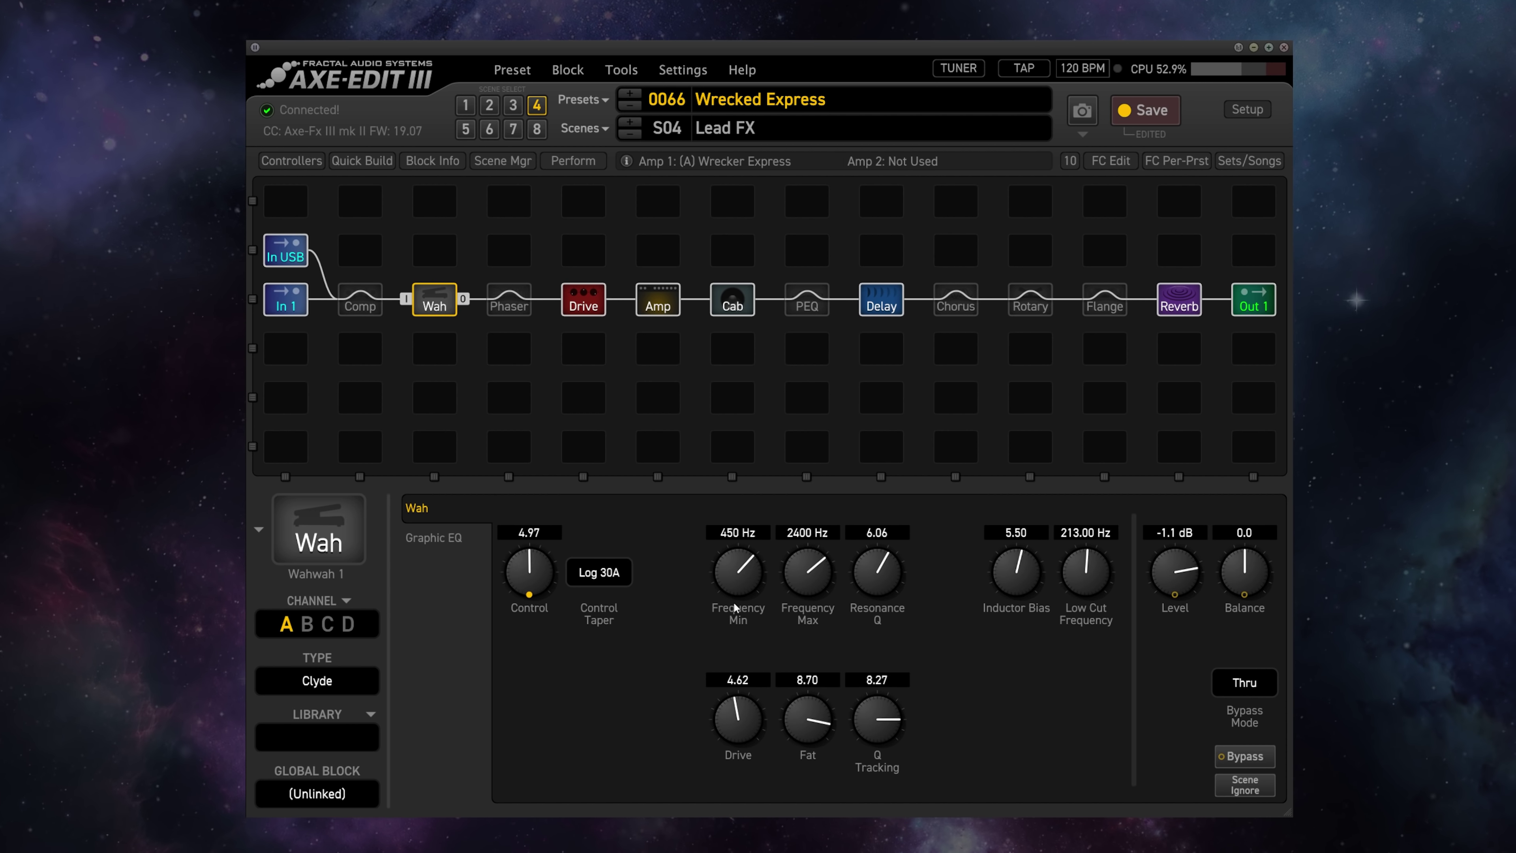
# - Stop recording, select the In USB block in Axe-Edit, then play back the new take
pyautogui.hotkey('alt', 'Tab')
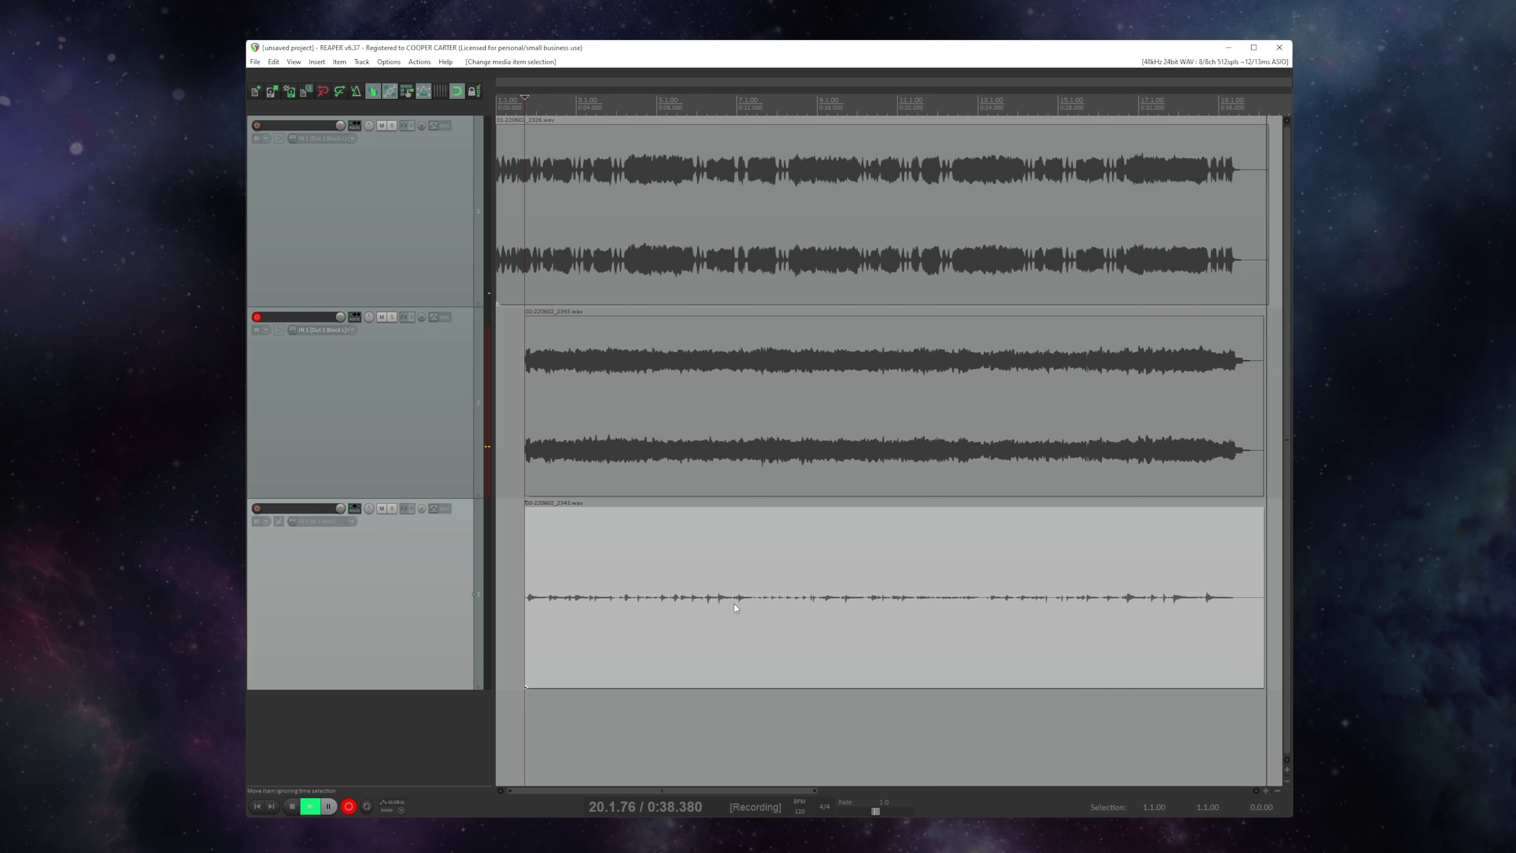
pyautogui.press('space')
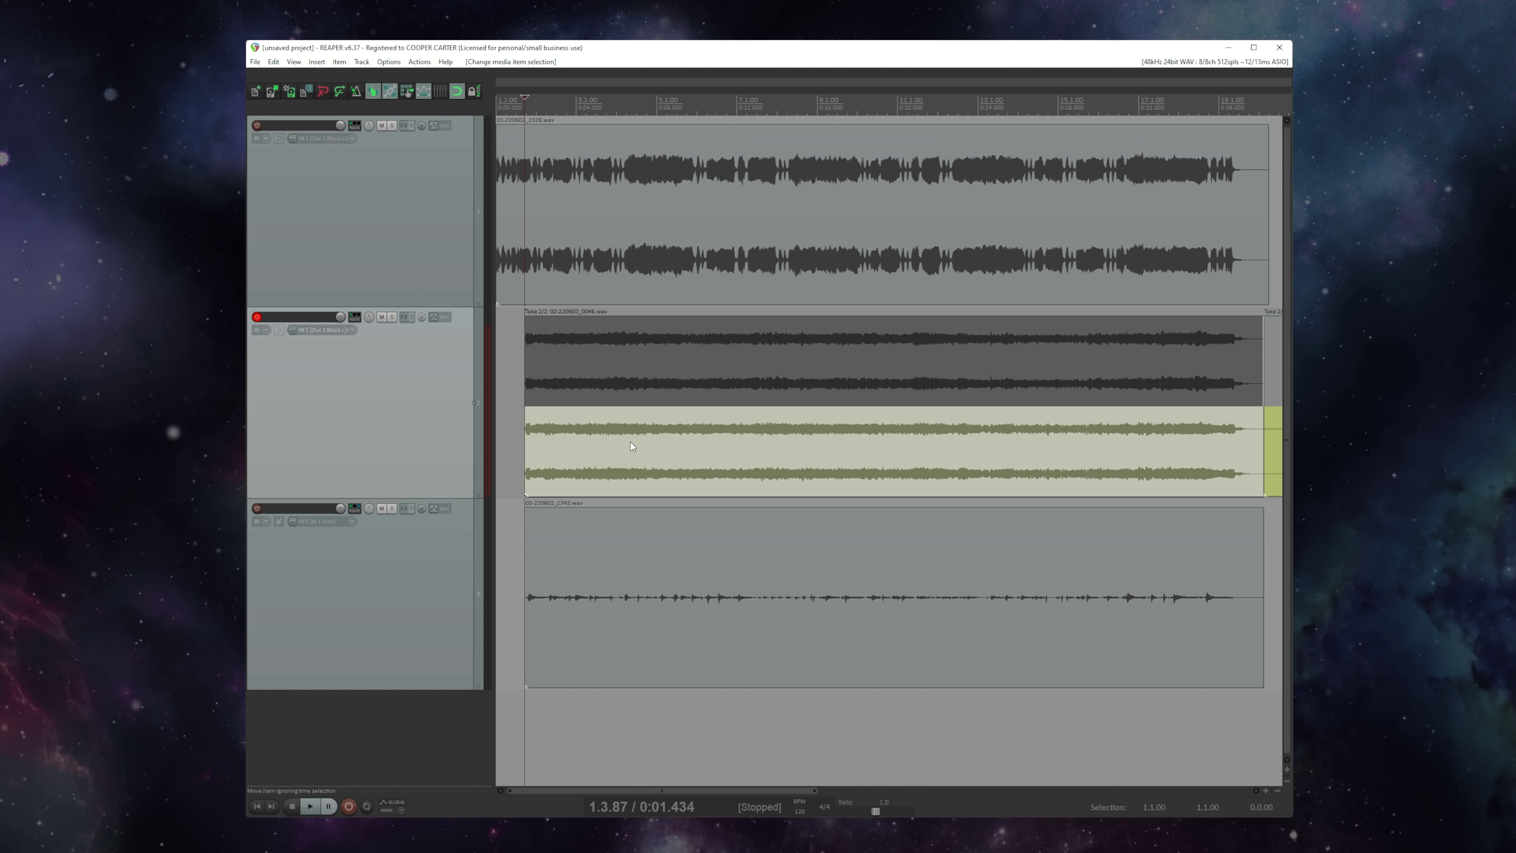
pyautogui.hotkey('alt', 'Tab')
pyautogui.click(286, 249)
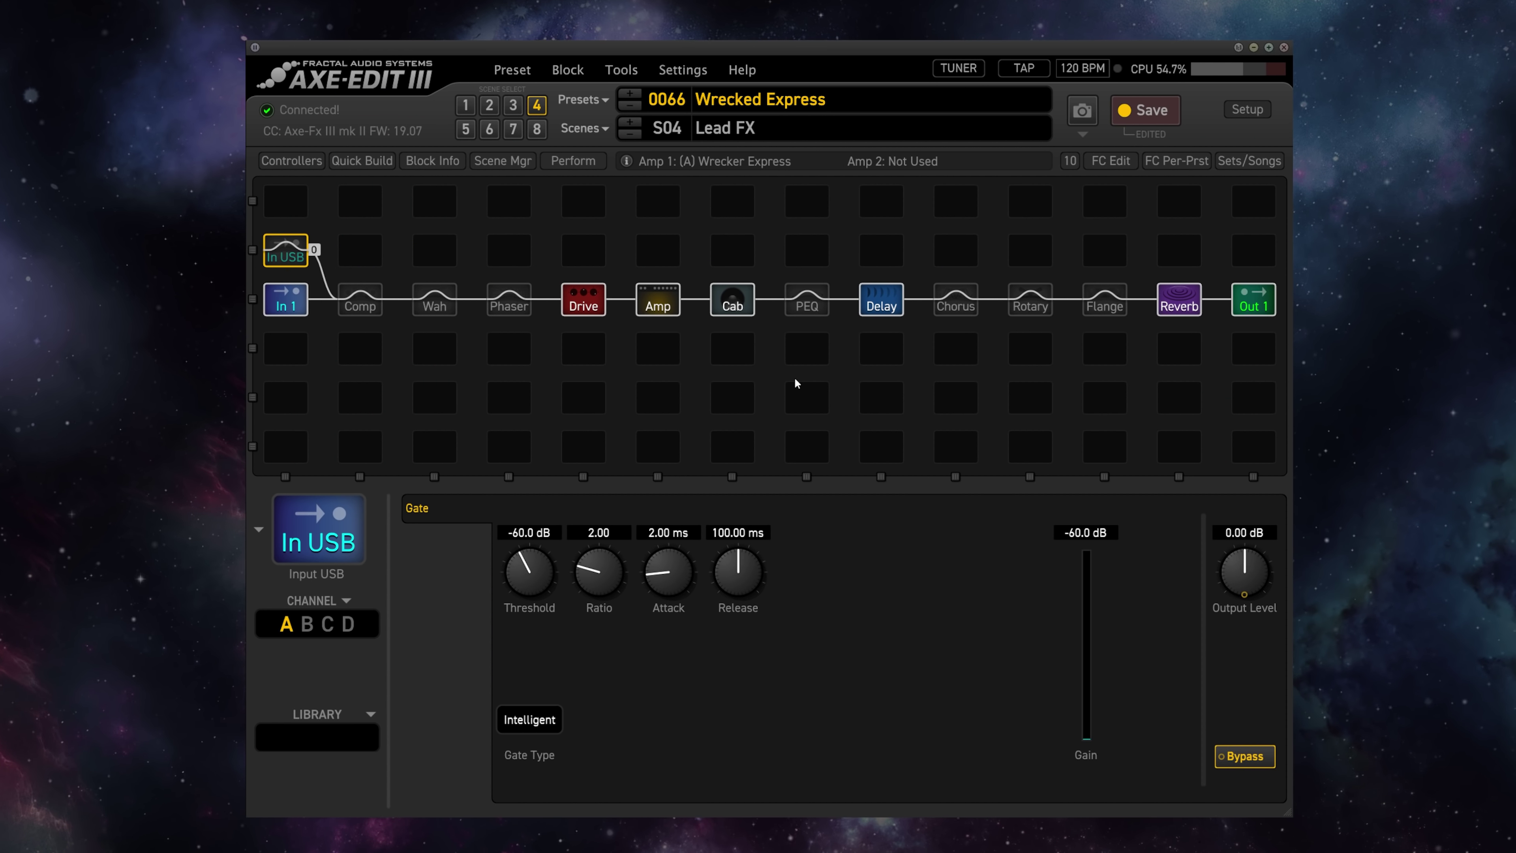
pyautogui.hotkey('alt', 'Tab')
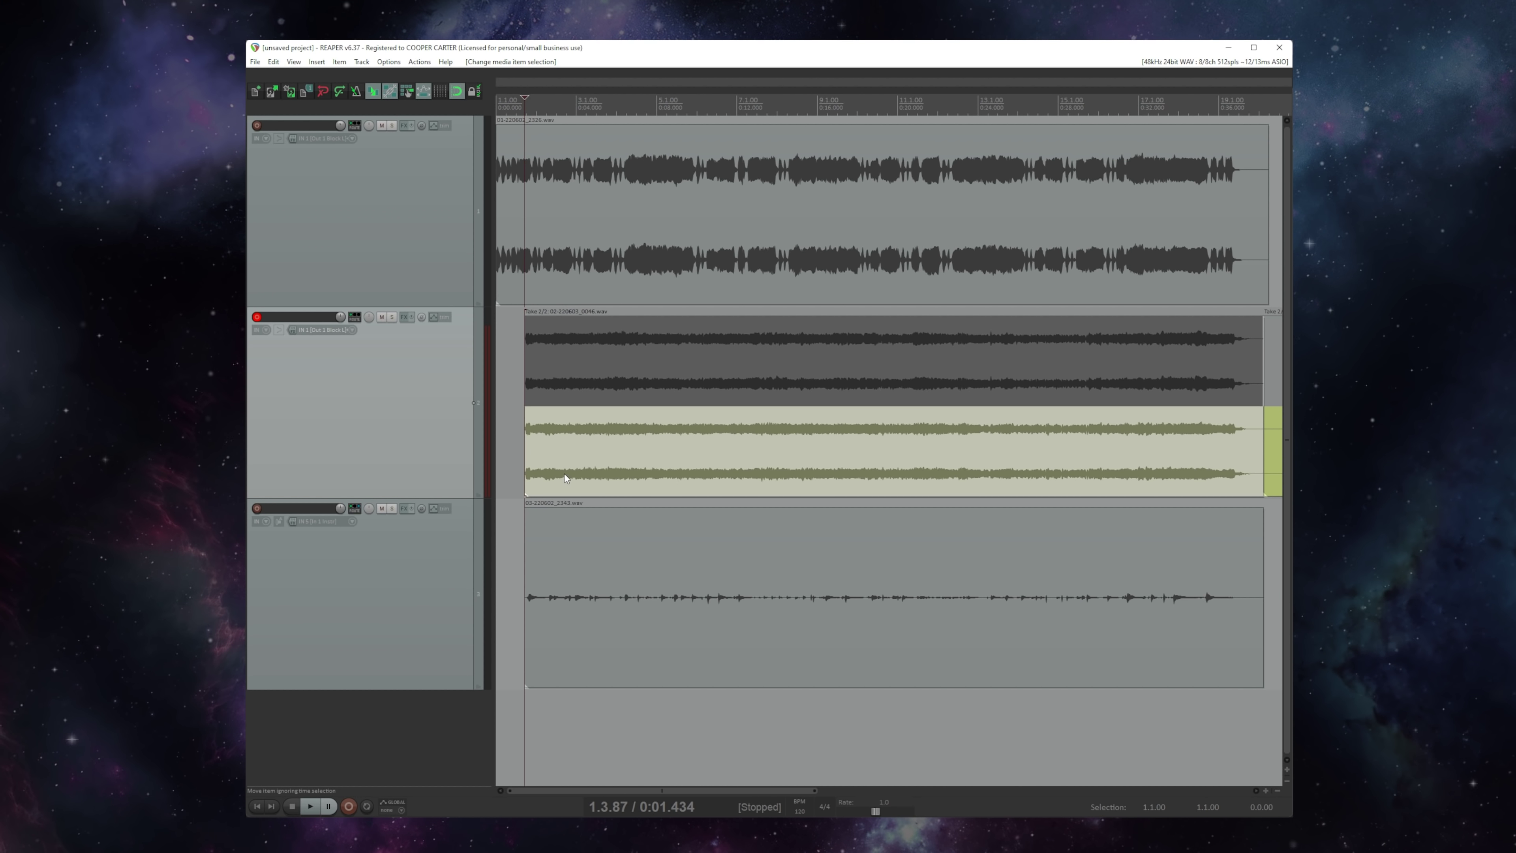
pyautogui.press('space')
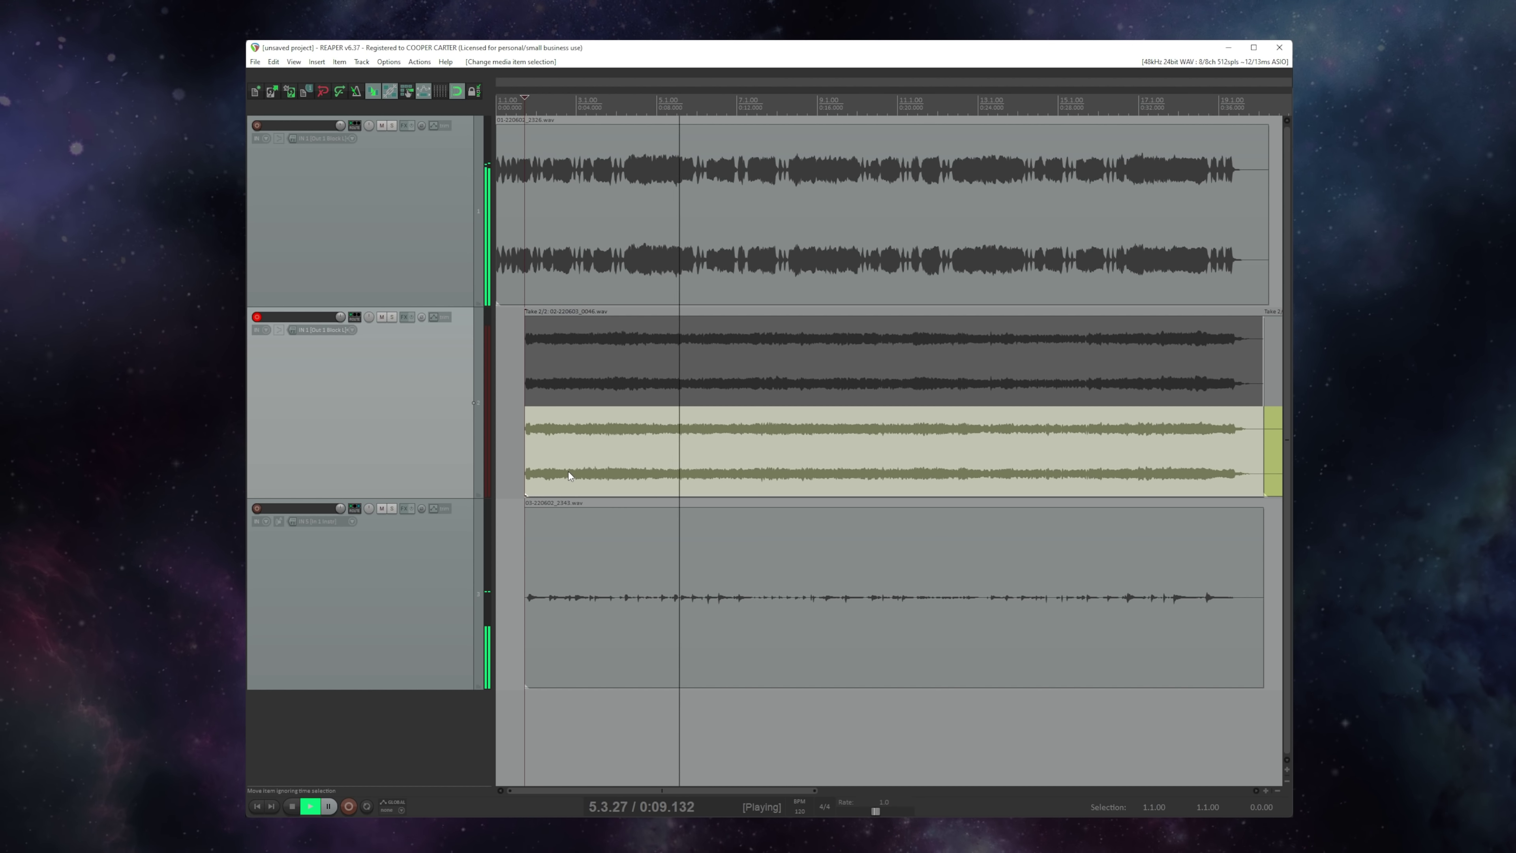
pyautogui.press('space')
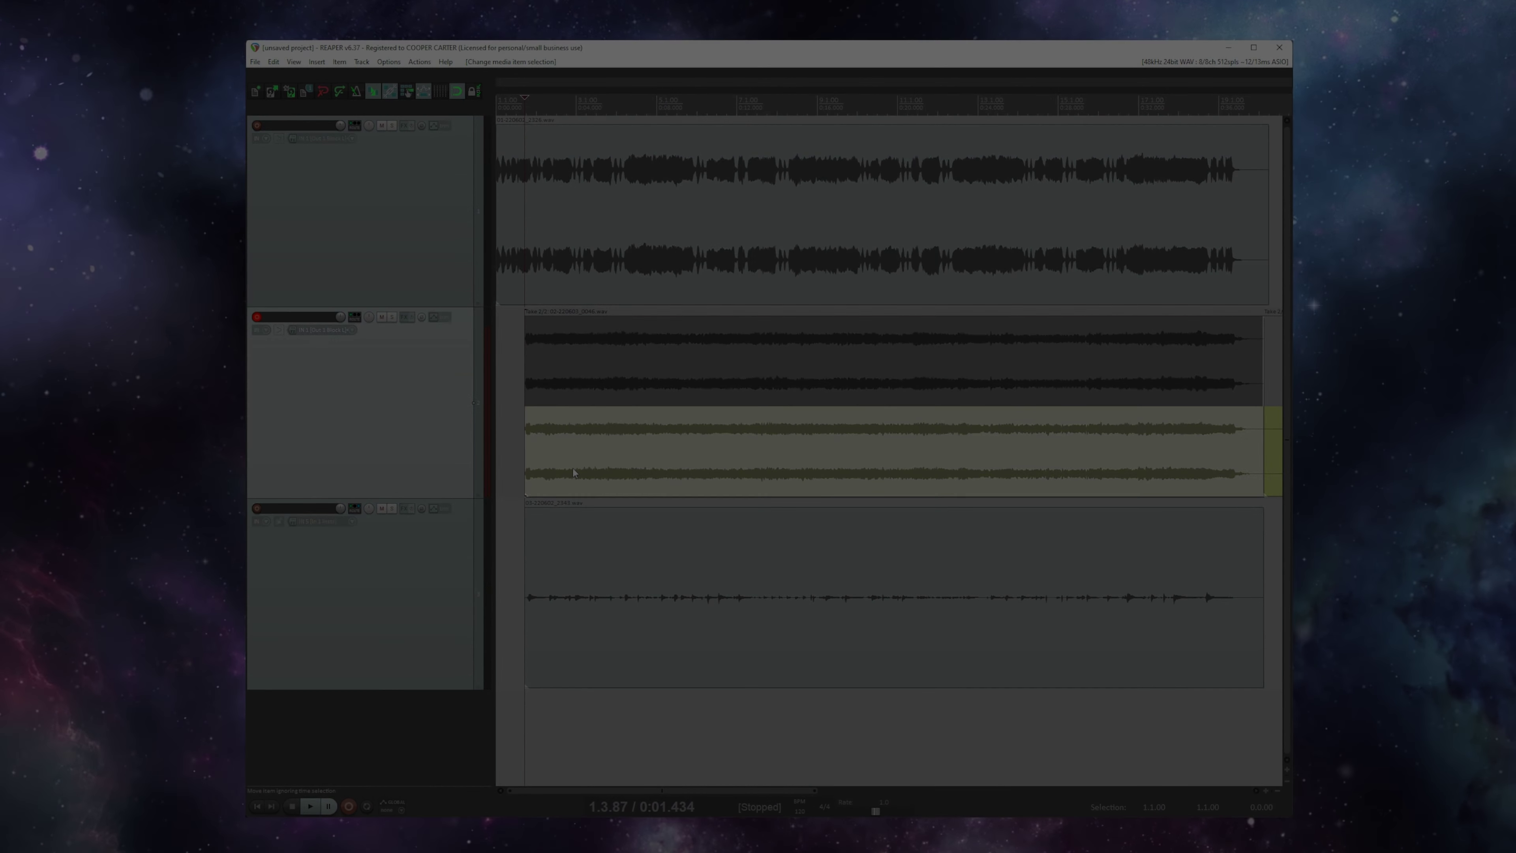